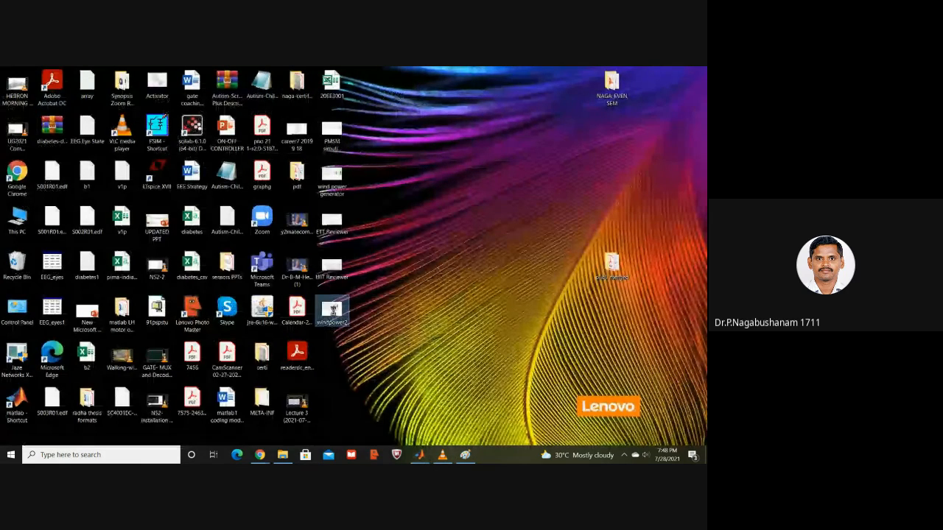
Step: Open the windpower2 image from the desktop in Paint to view the reference circuit
right_click(332, 313)
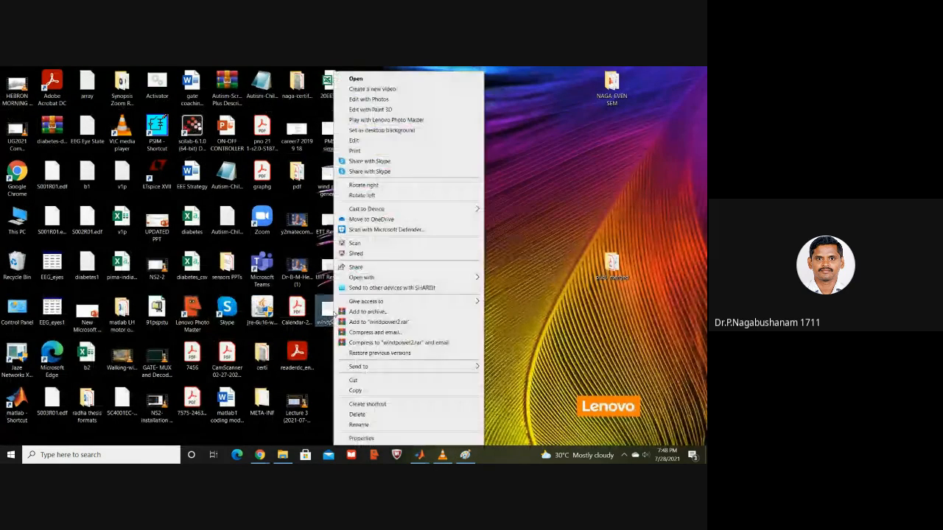
mouse_move(428, 277)
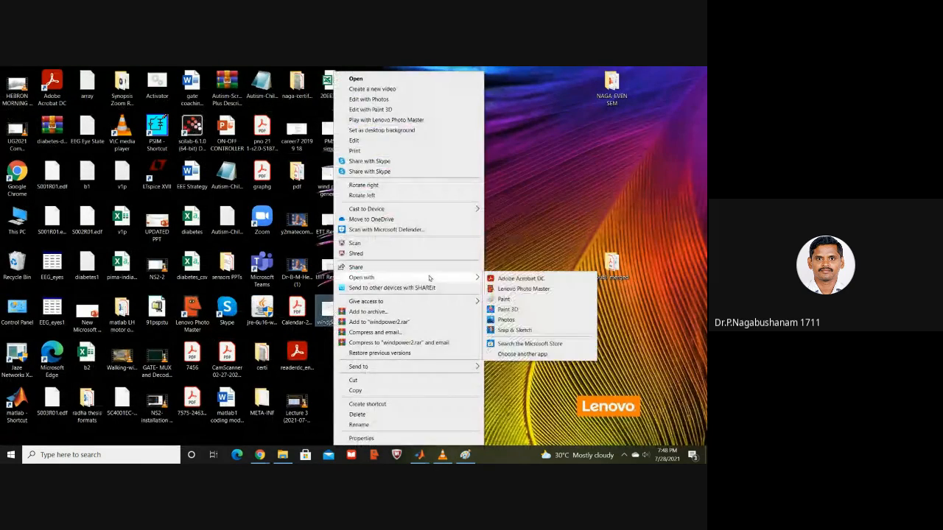
click(504, 299)
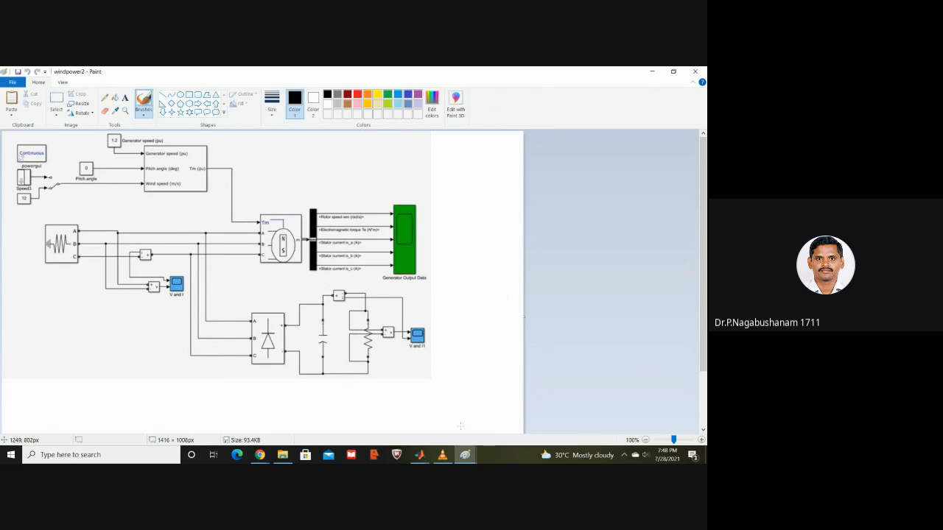
Step: Switch to the untitled Simulink model and add a Universal Bridge block below the Permanent Magnet Synchronous Machine
mouse_move(426, 455)
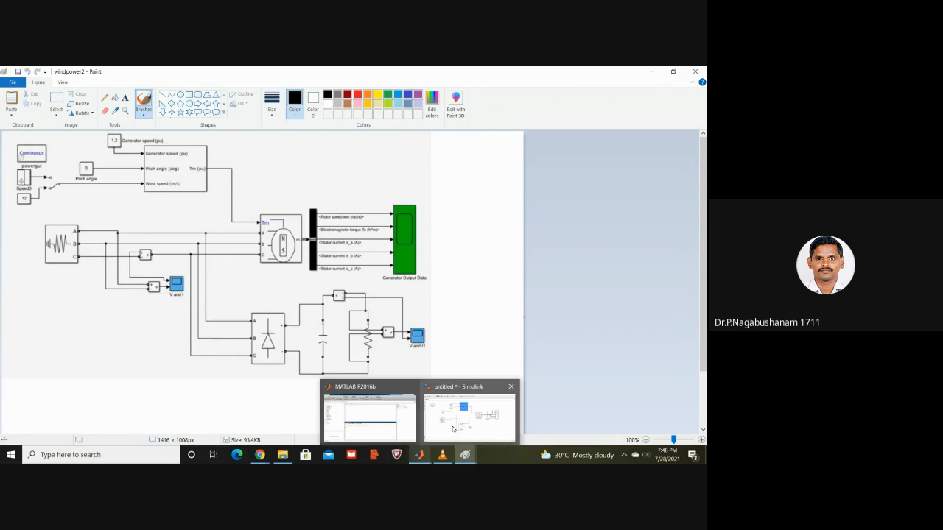
click(452, 430)
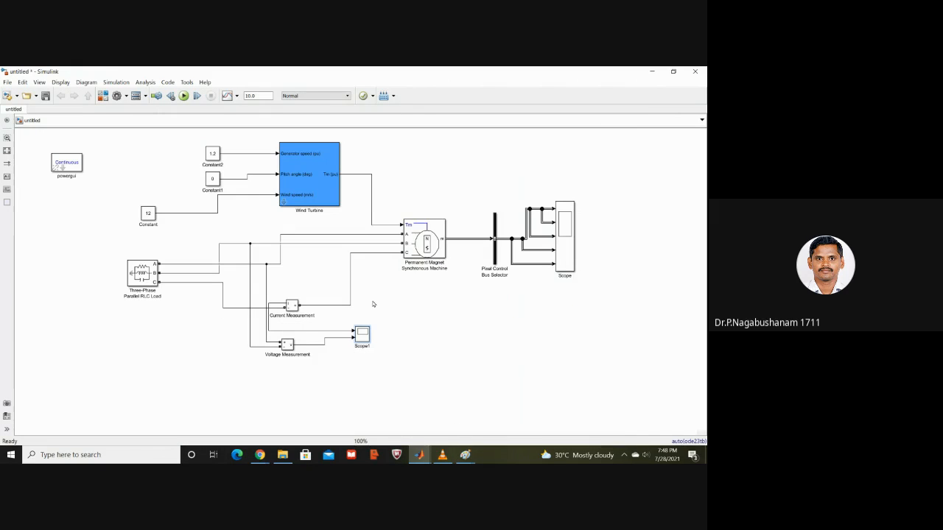
click(102, 96)
click(159, 102)
text(un)
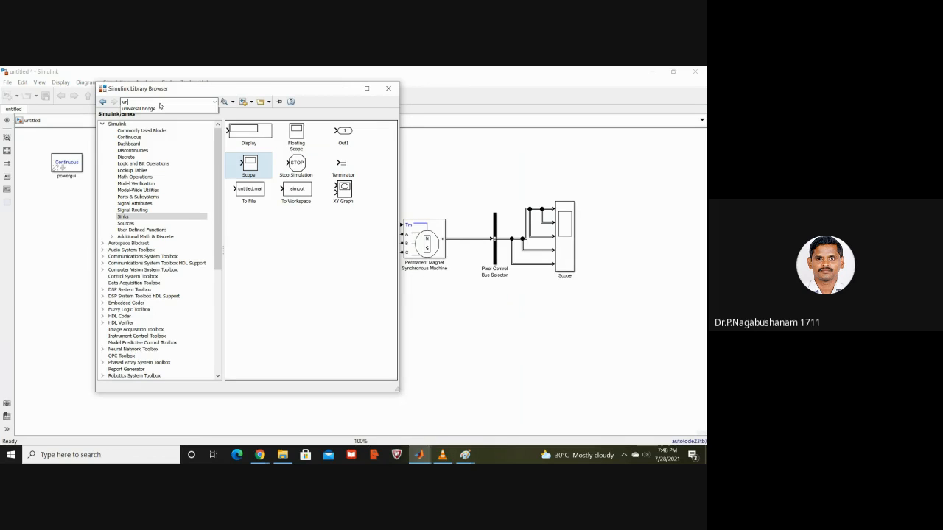
click(146, 109)
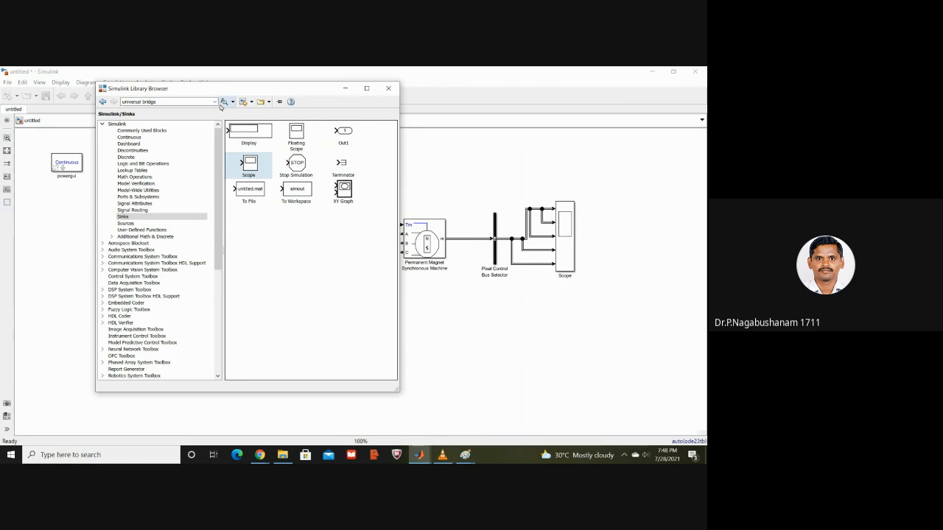
click(224, 104)
drag(249, 159, 427, 329)
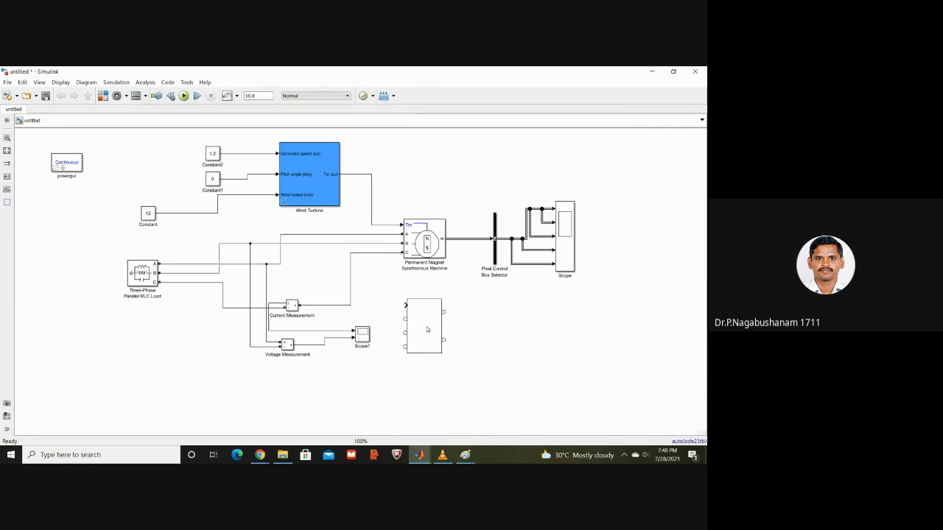
Step: Search the block library for series RLC and place two Series RLC Branch blocks beside the Universal Bridge
mouse_move(435, 453)
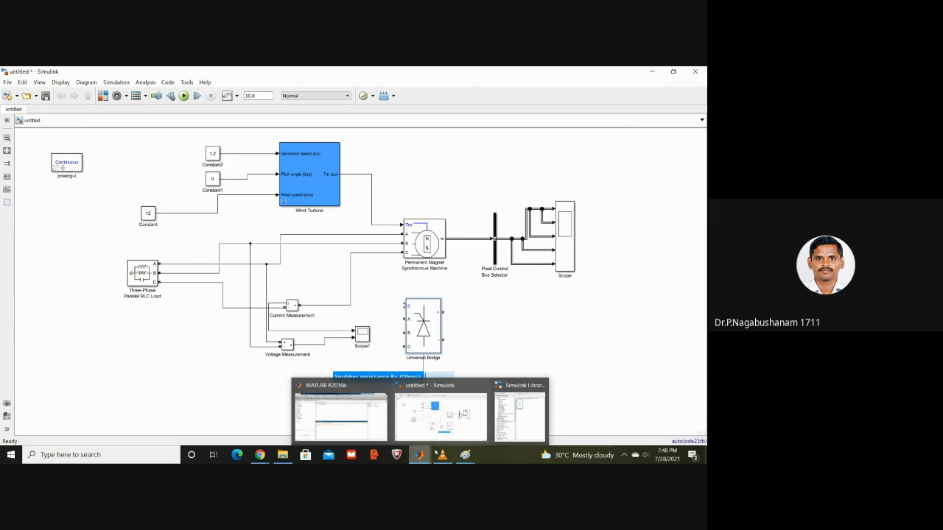
click(519, 412)
click(161, 101)
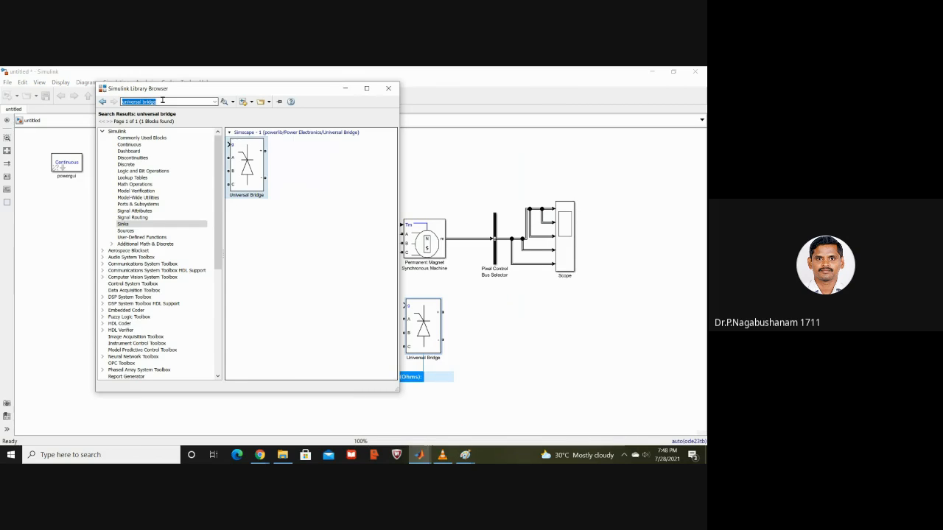
text(series RLC)
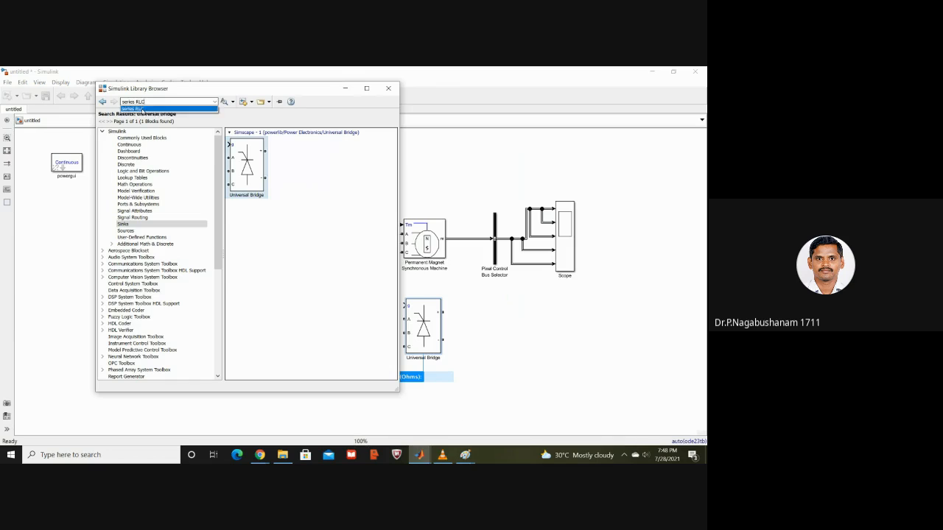
click(140, 109)
click(223, 103)
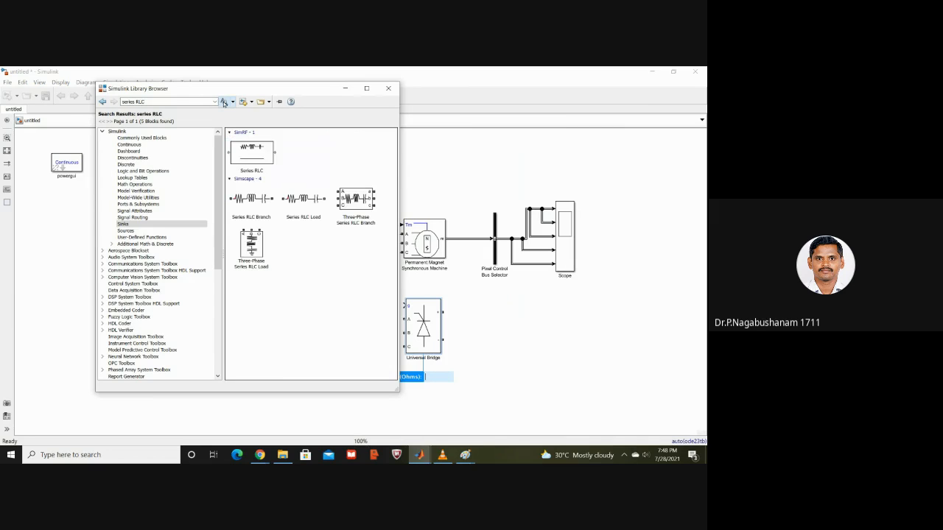
click(254, 203)
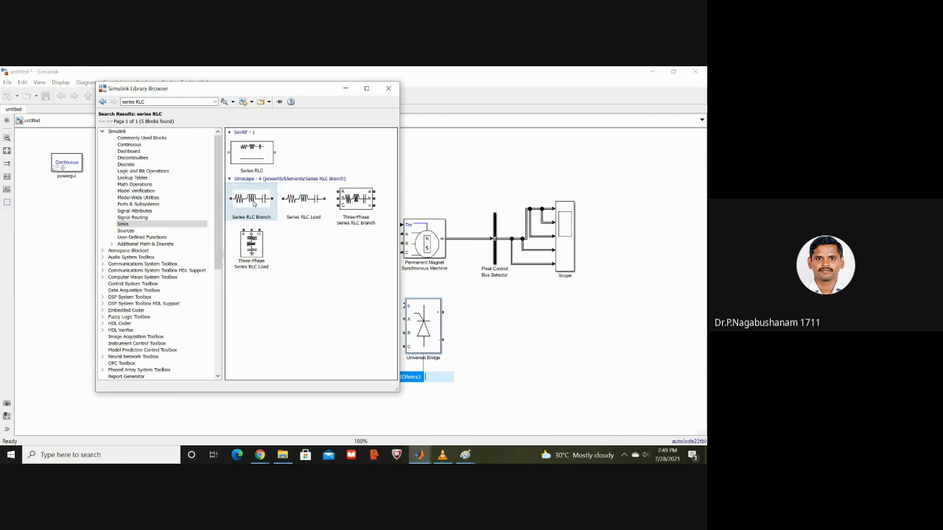
drag(254, 203, 487, 333)
mouse_move(419, 454)
click(515, 416)
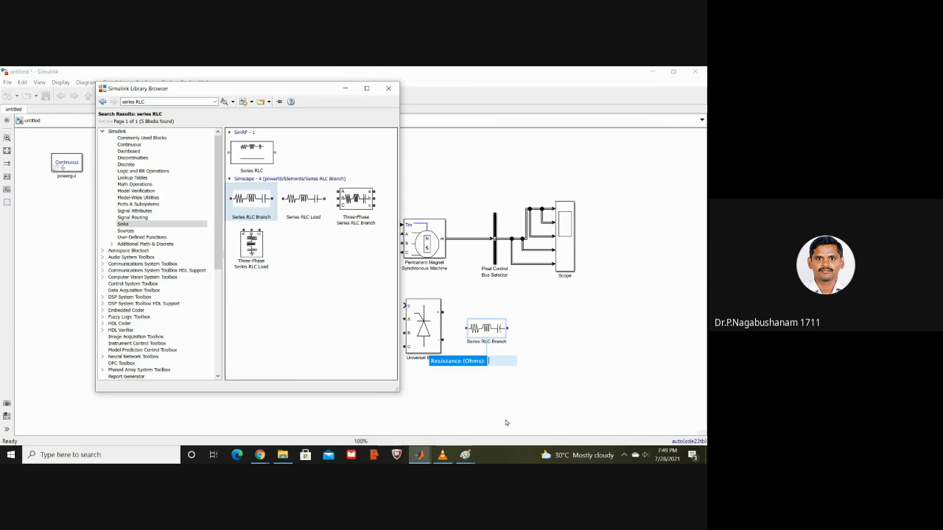
drag(462, 267, 543, 333)
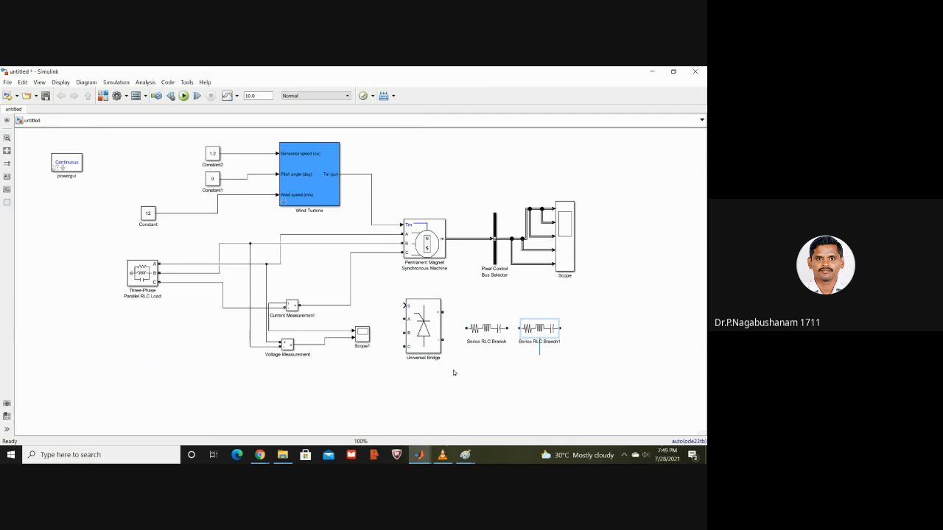
Step: Find the Voltage Measurement block in the library and place one beside the second Series RLC Branch
mouse_move(419, 454)
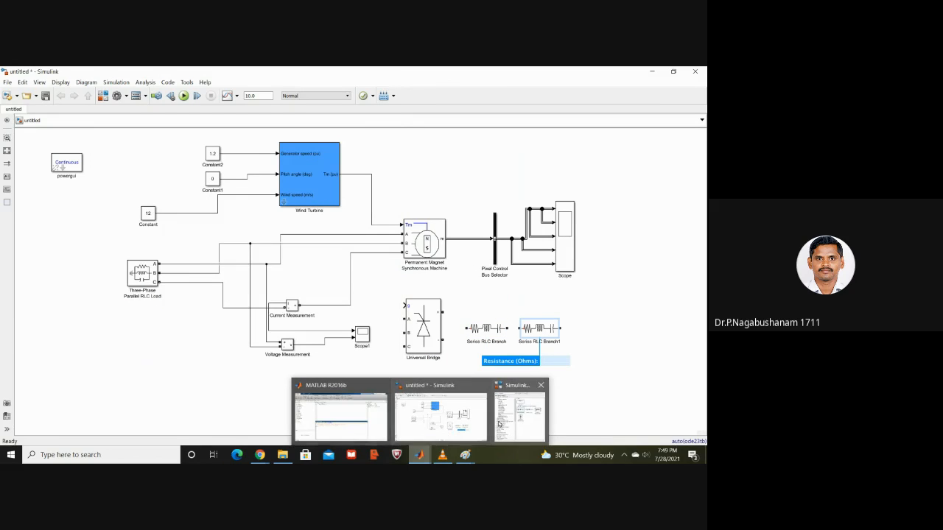
click(498, 425)
triple_click(159, 101)
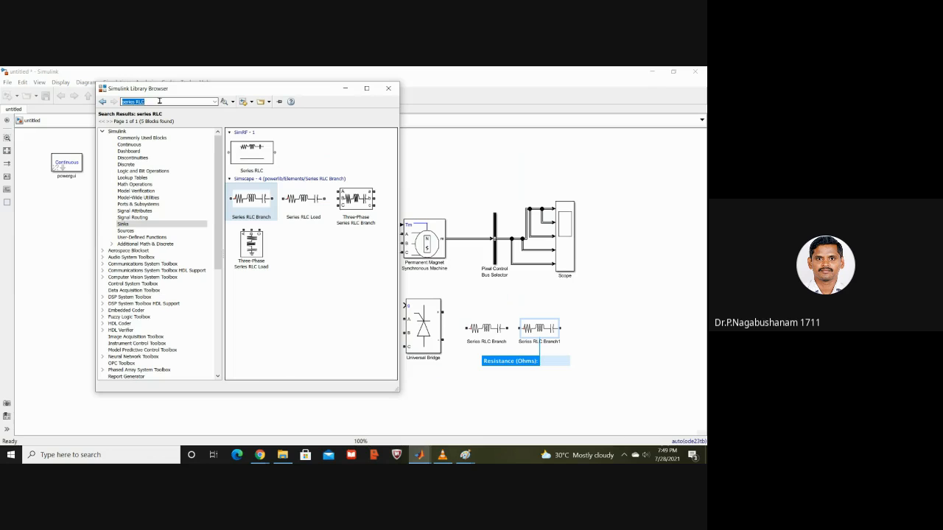
text(vol)
click(153, 109)
click(224, 102)
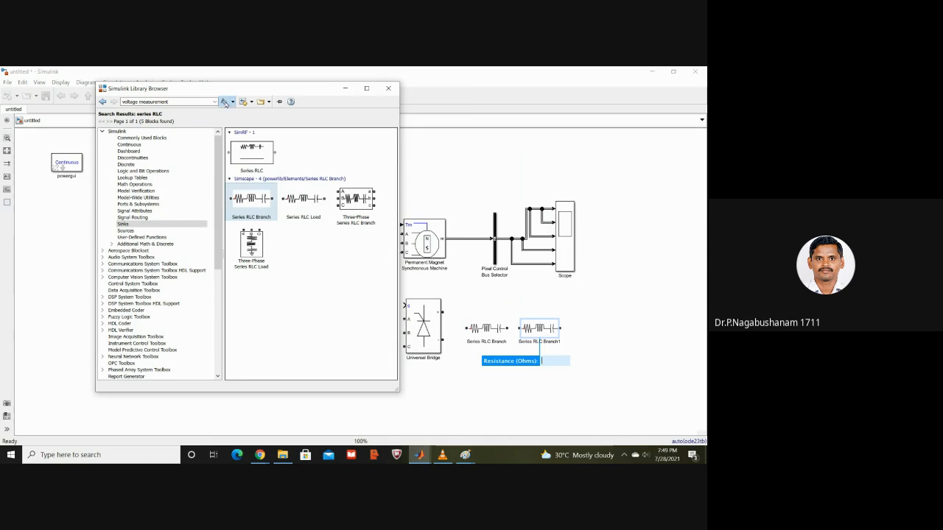
drag(250, 147, 592, 333)
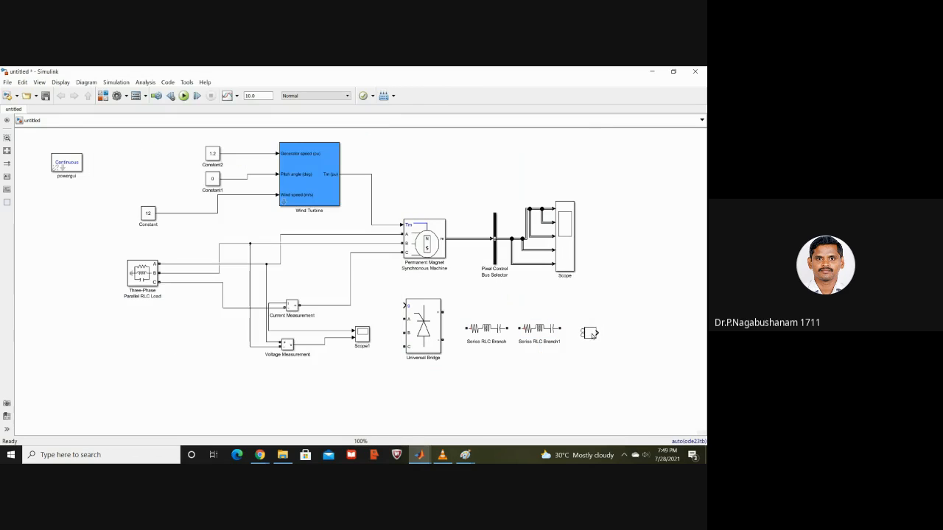
Step: Find the Current Measurement block in the library and place one above the first Series RLC Branch
mouse_move(420, 455)
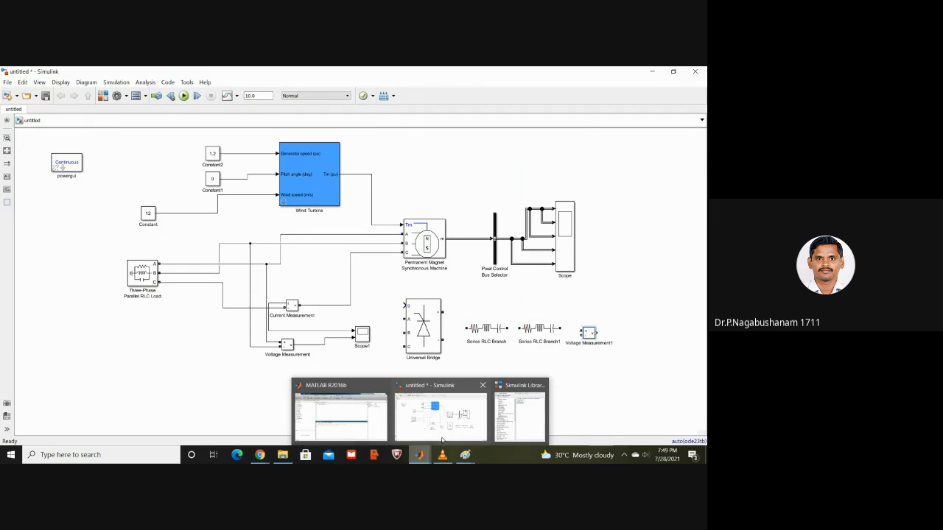
click(516, 419)
click(137, 103)
click(137, 103)
key(BackSpace)
key(BackSpace)
key(BackSpace)
key(BackSpace)
key(BackSpace)
key(BackSpace)
key(BackSpace)
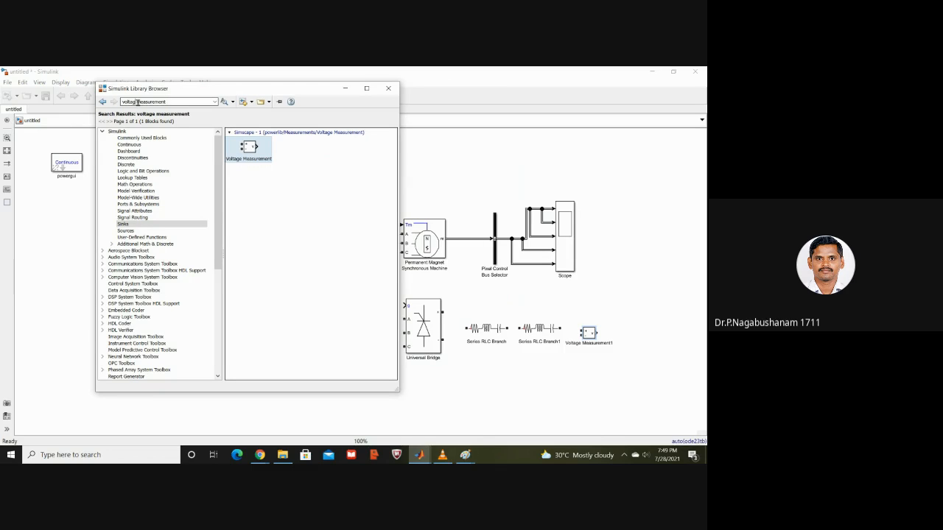
text(current)
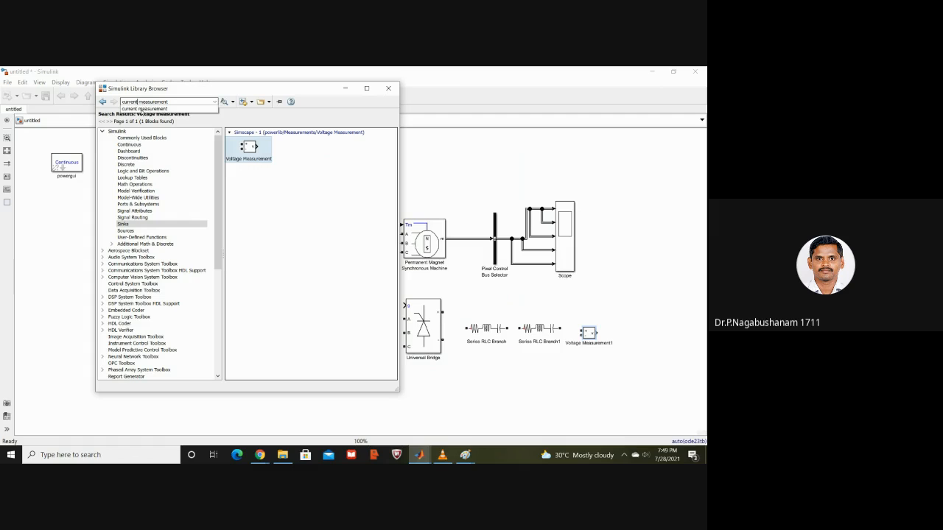
click(140, 109)
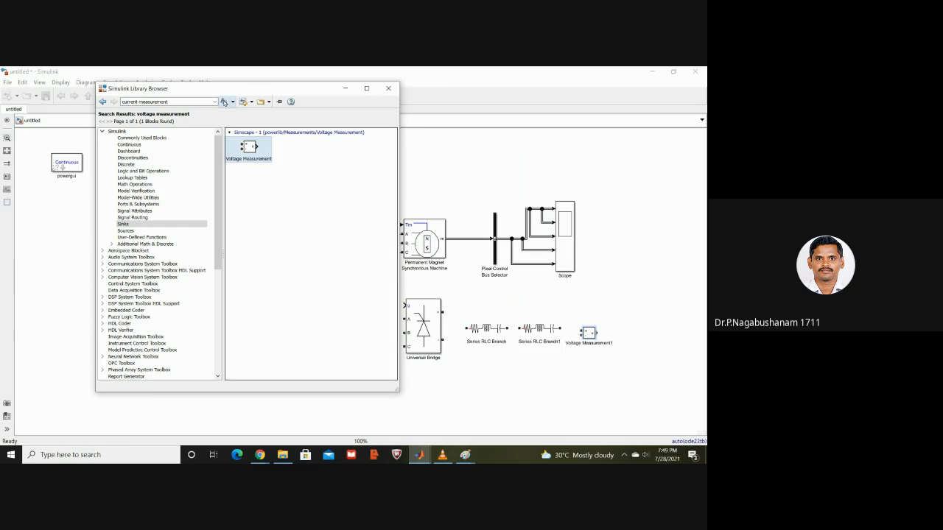
click(224, 103)
click(249, 190)
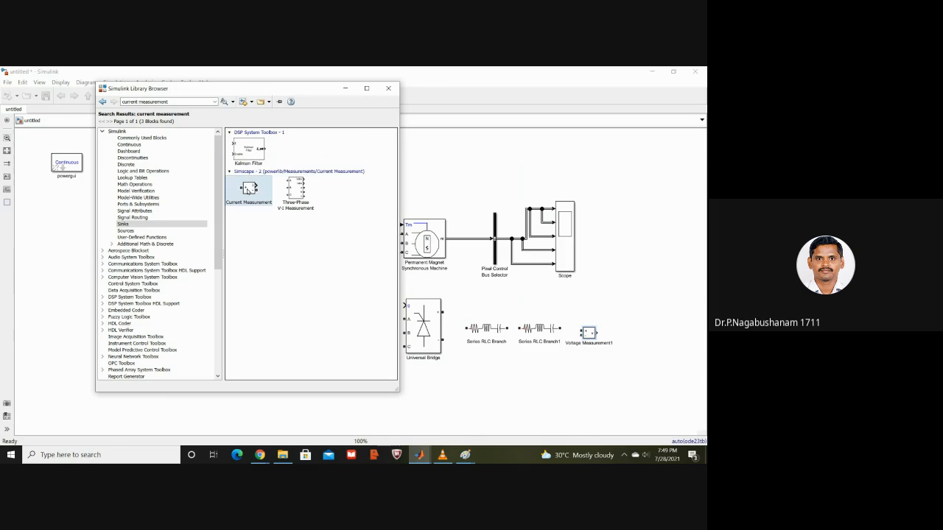
drag(248, 189, 488, 304)
Step: Add a Scope from the Sinks library beside the new Voltage Measurement block and close the library browser
mouse_move(420, 454)
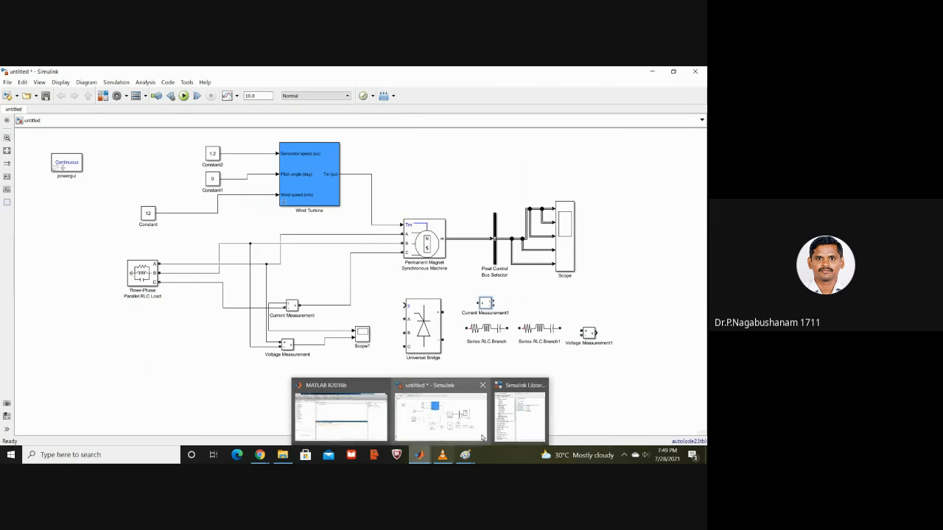
click(518, 431)
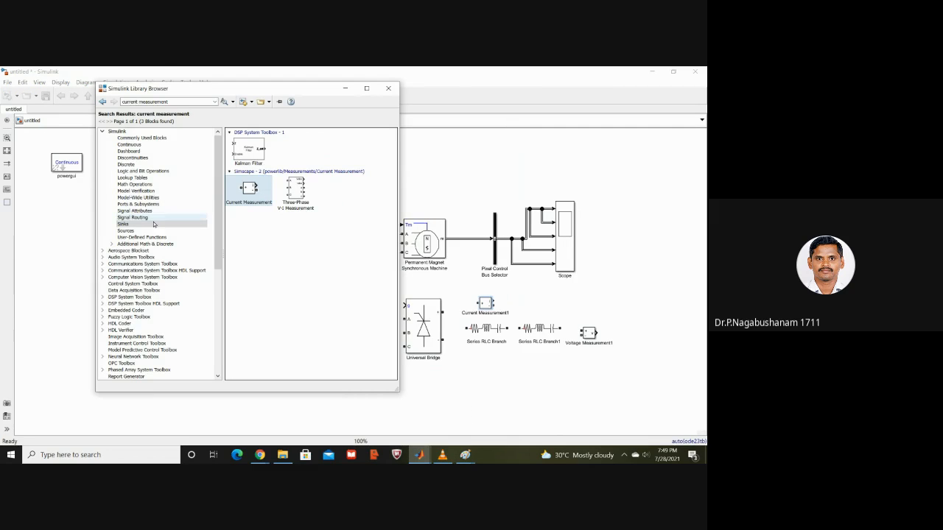
click(176, 223)
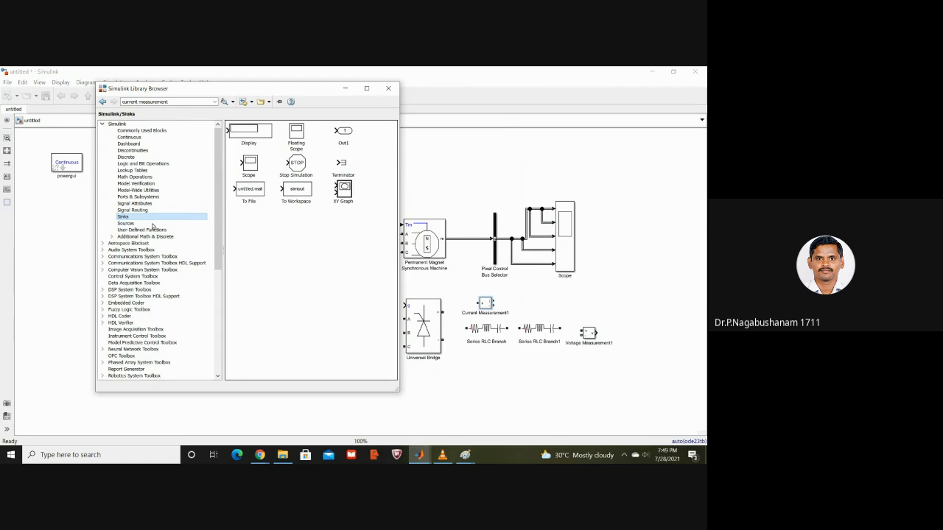
click(251, 170)
drag(422, 222, 633, 338)
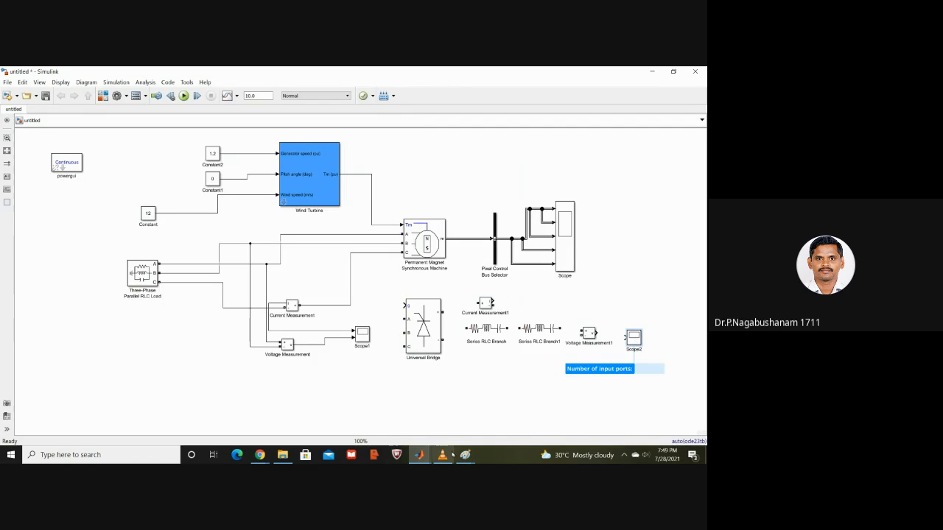
mouse_move(419, 455)
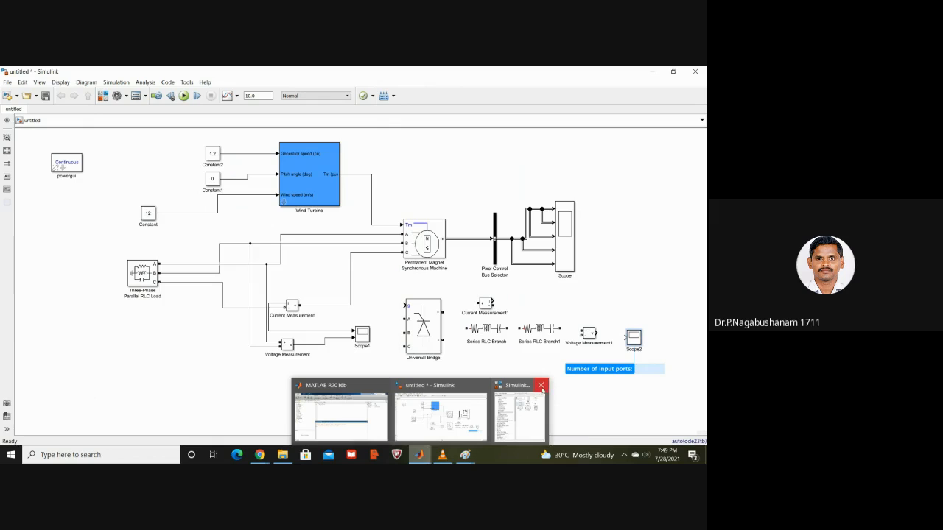
click(541, 386)
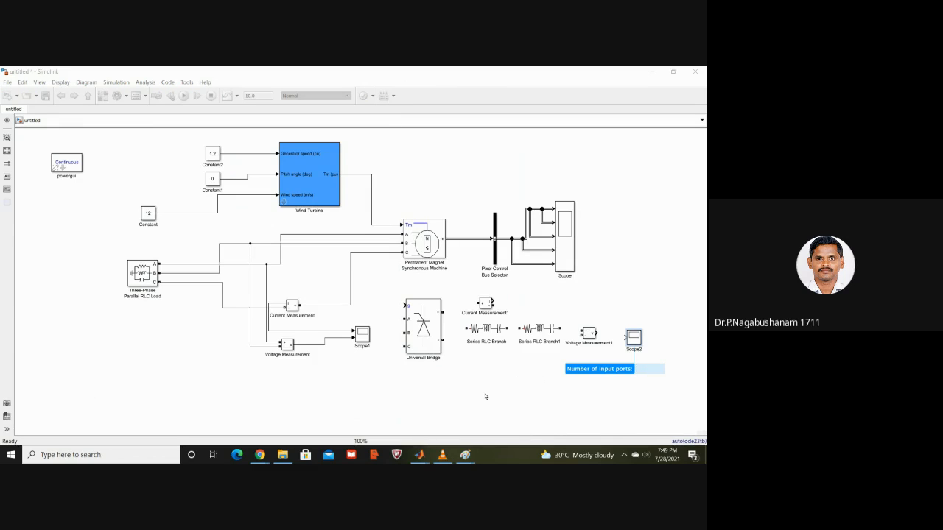
click(485, 396)
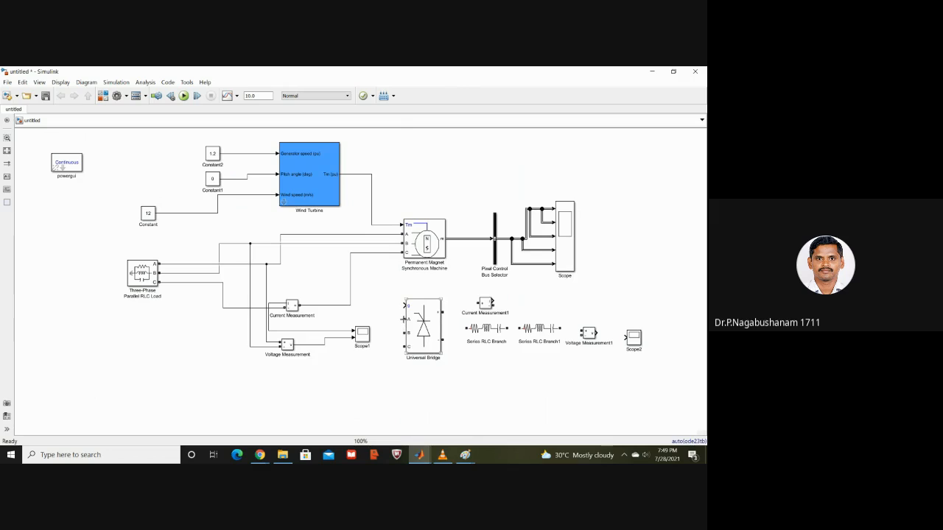
Step: Connect the Universal Bridge's A, B and C ports to the matching phase lines feeding the Permanent Magnet Synchronous Machine
mouse_move(402, 318)
mouse_down()
mouse_move(373, 240)
mouse_move(390, 235)
mouse_up()
mouse_move(403, 333)
mouse_down()
mouse_move(383, 322)
mouse_move(382, 243)
mouse_up()
mouse_move(404, 346)
mouse_down()
mouse_move(384, 336)
mouse_move(362, 258)
mouse_move(374, 253)
mouse_up()
Step: Change the first Series RLC Branch to branch type C with a capacitance of 1000e-6 F
click(477, 328)
double_click(477, 329)
click(465, 300)
click(460, 333)
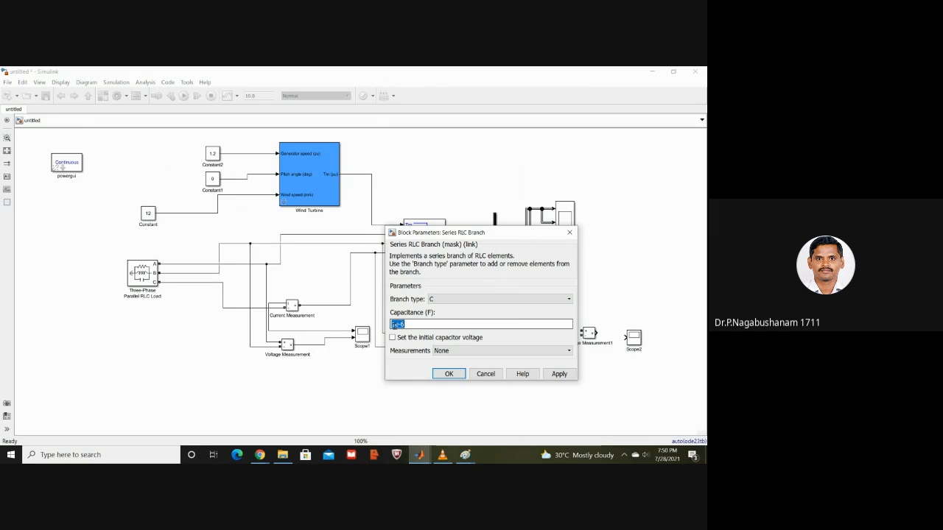
text(000)
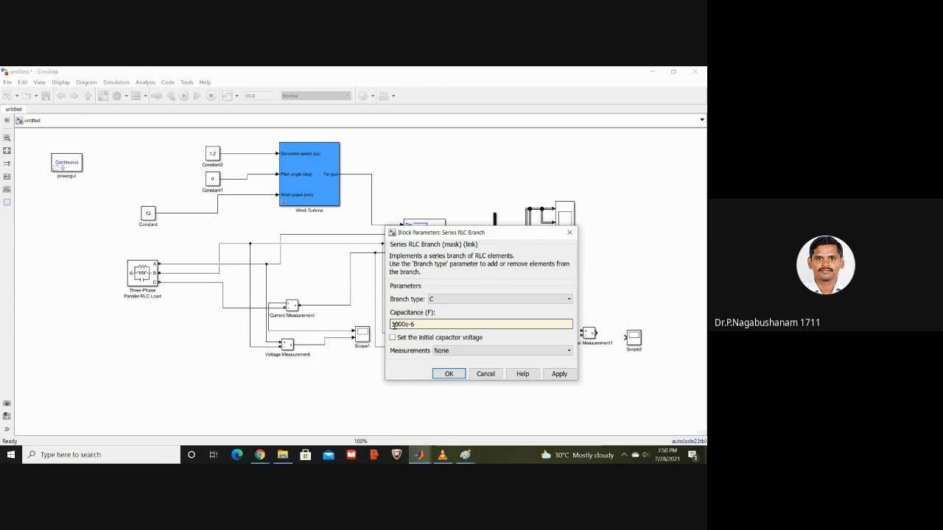
click(447, 374)
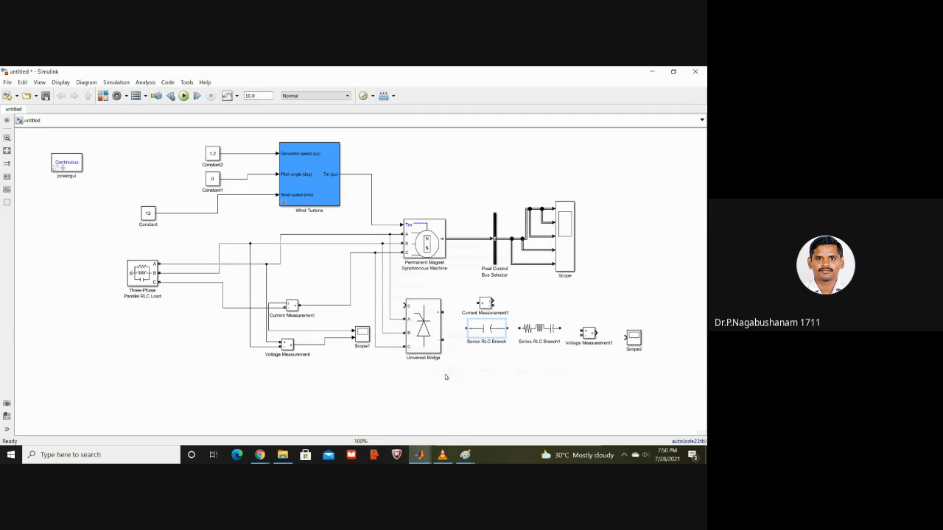
Step: Change the second Series RLC Branch to branch type R, keeping its resistance at 1 ohm
double_click(536, 334)
click(521, 299)
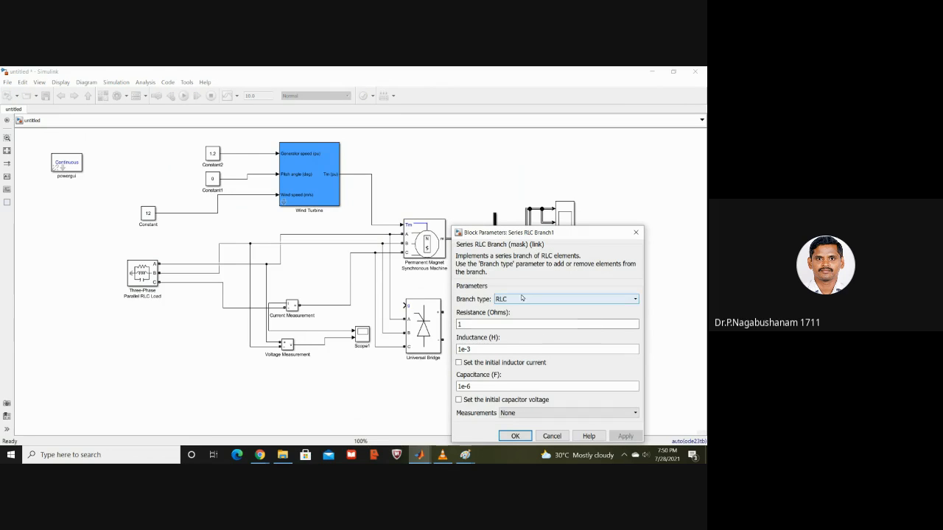
click(520, 316)
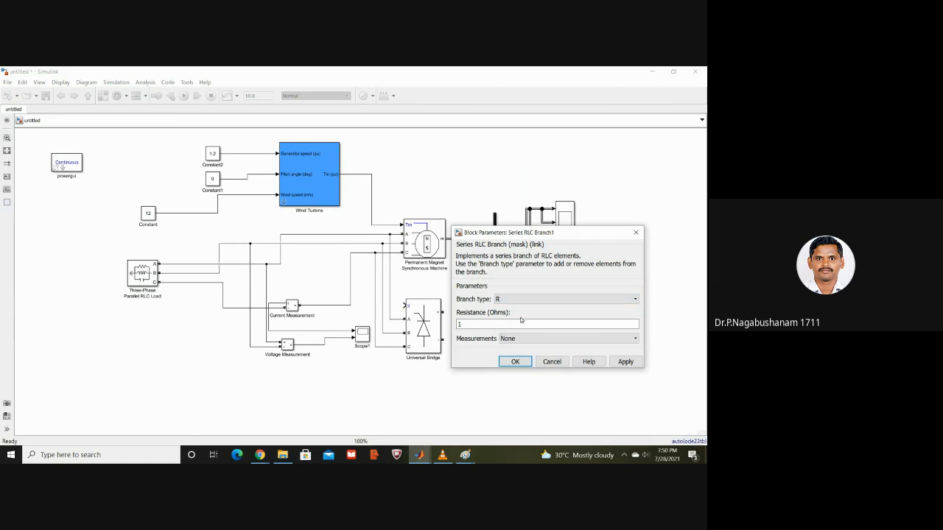
click(515, 362)
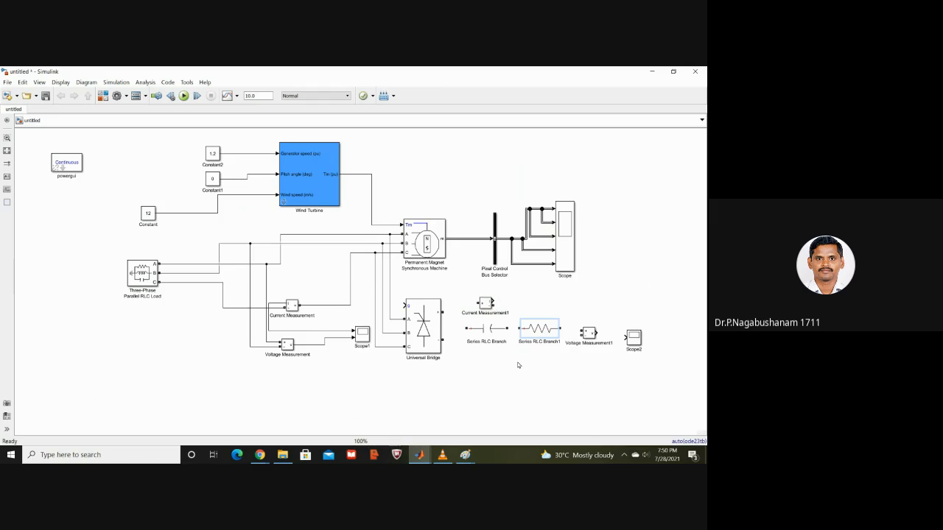
Step: Rotate the capacitor branch and the resistor branch clockwise so both stand vertically
click(489, 334)
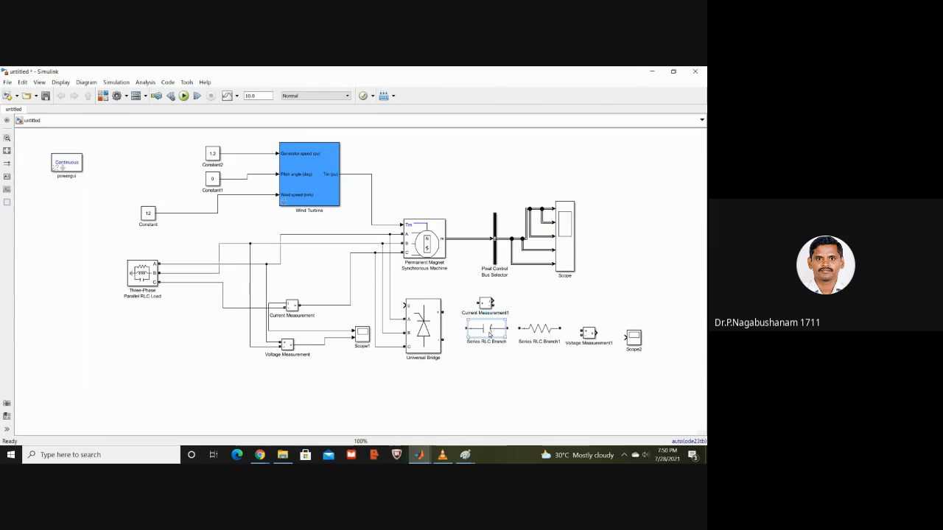
right_click(490, 335)
mouse_move(508, 193)
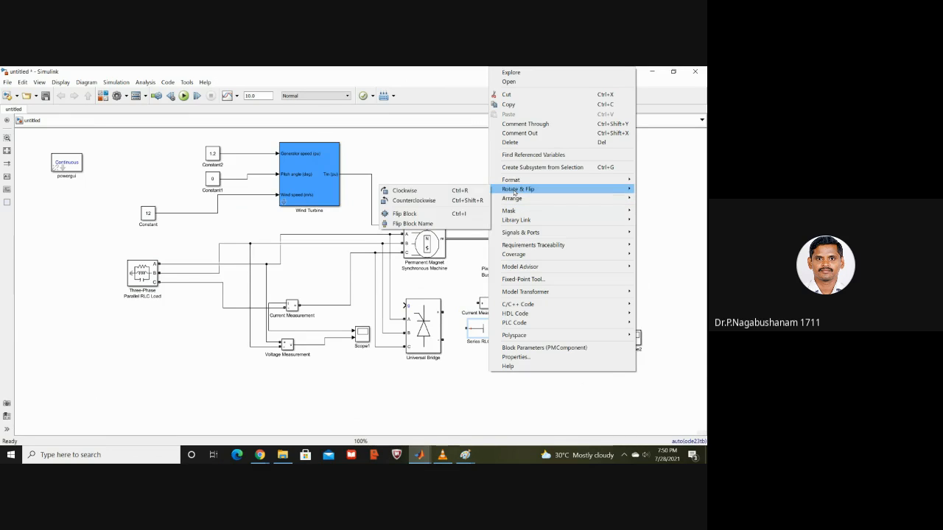
click(470, 192)
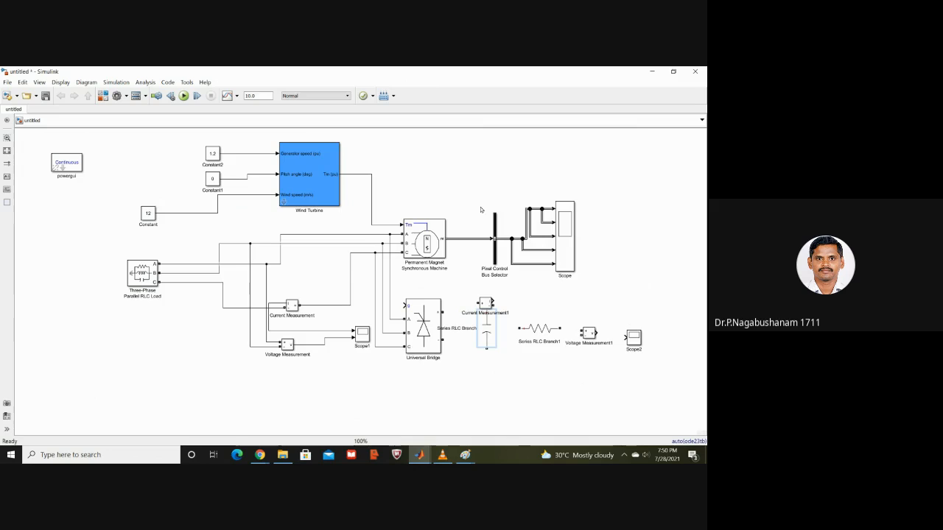
click(536, 331)
right_click(536, 331)
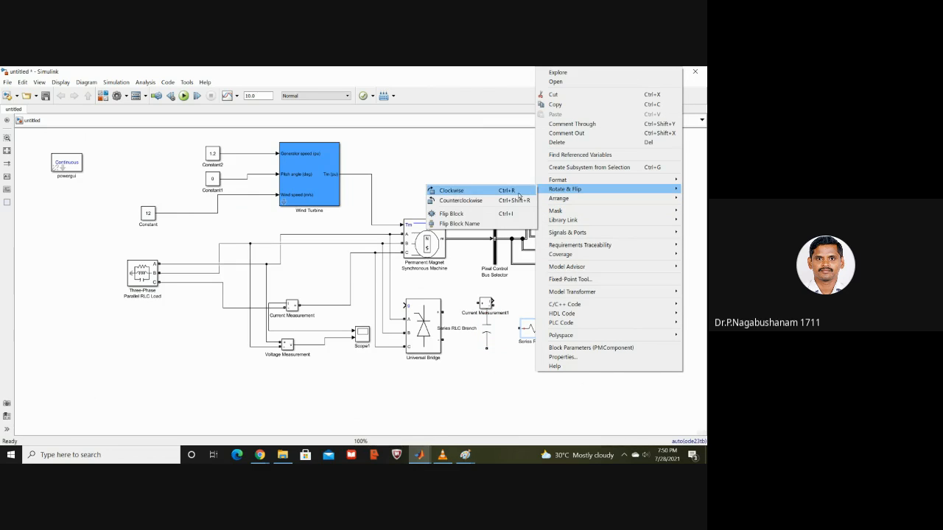
click(516, 192)
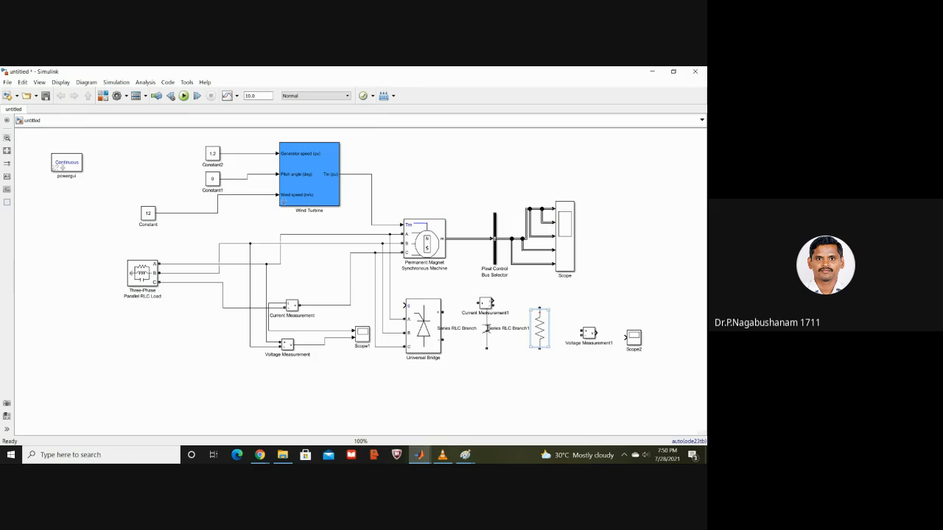
Step: Move the capacitor and resistor branches closer to the Universal Bridge, just below the Current Measurement1 block
click(486, 332)
drag(485, 332, 465, 340)
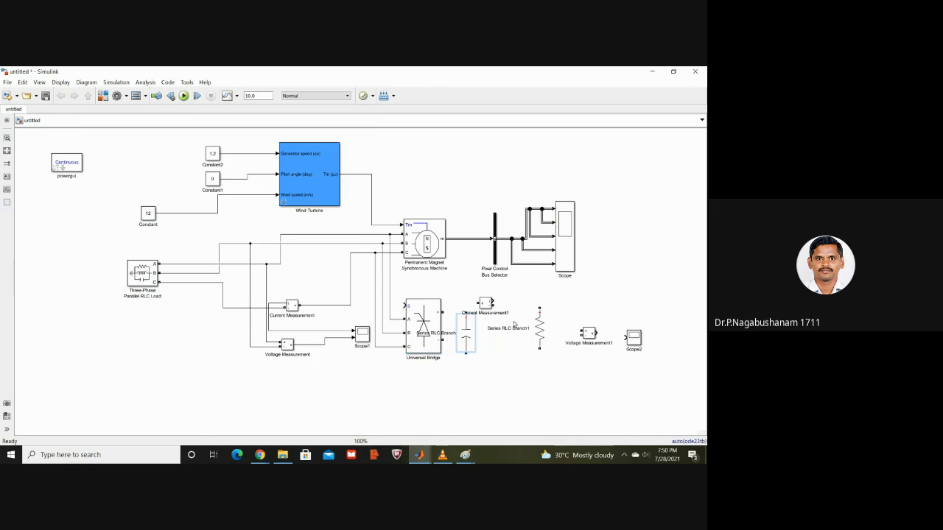
drag(537, 329, 521, 333)
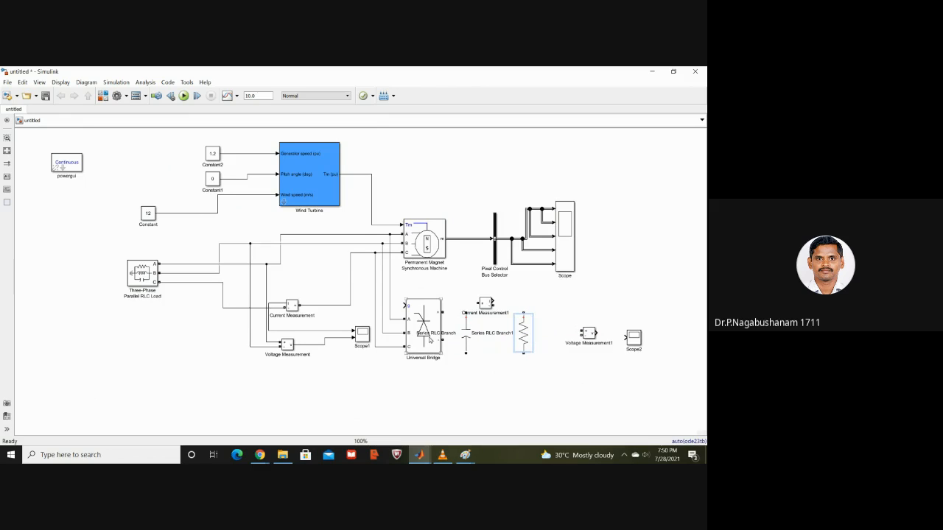
Step: Set the Universal Bridge's power electronic device to Diodes
double_click(429, 339)
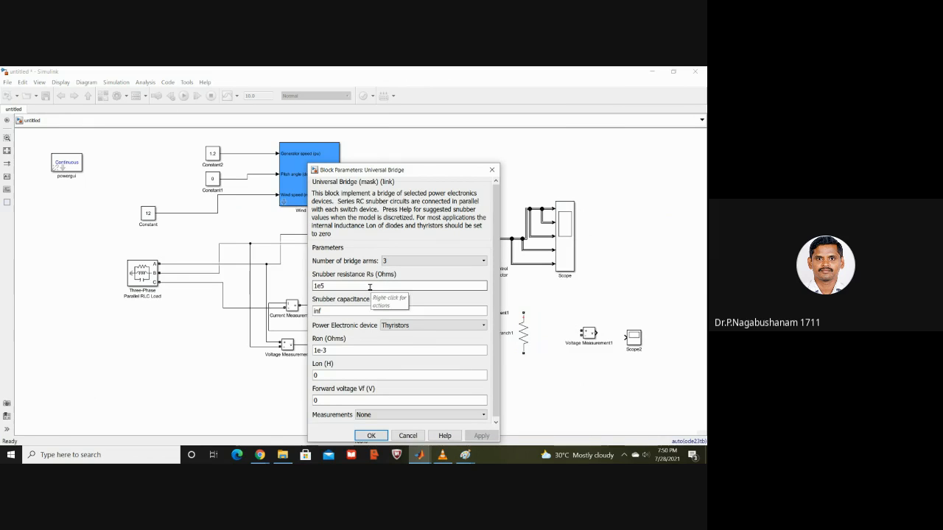
click(394, 326)
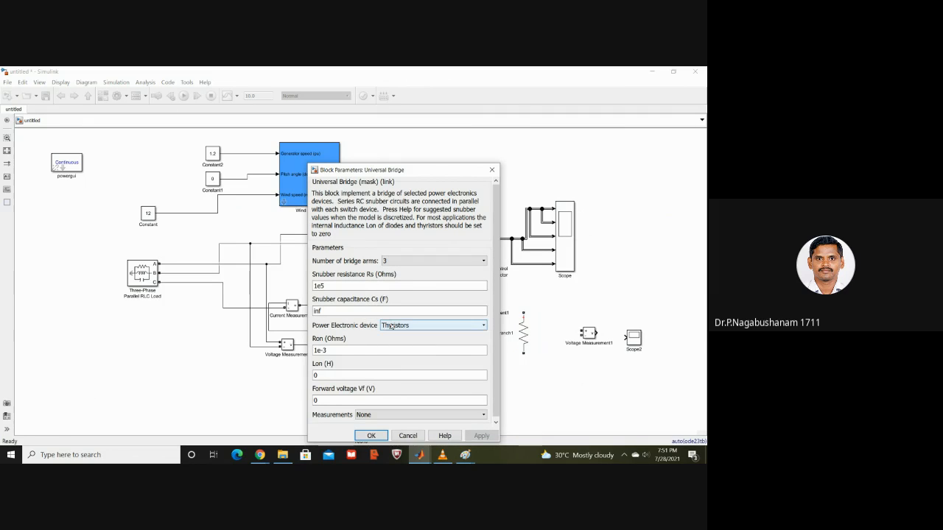
click(391, 335)
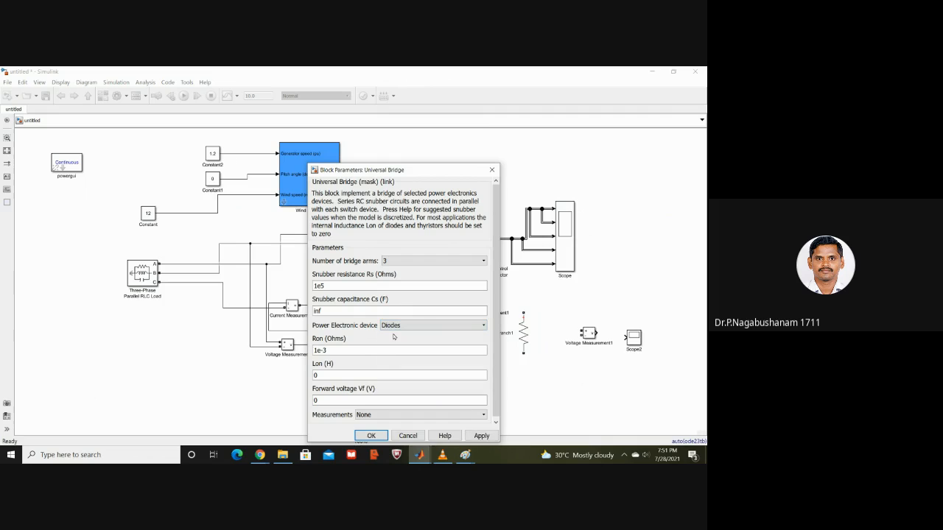
click(370, 436)
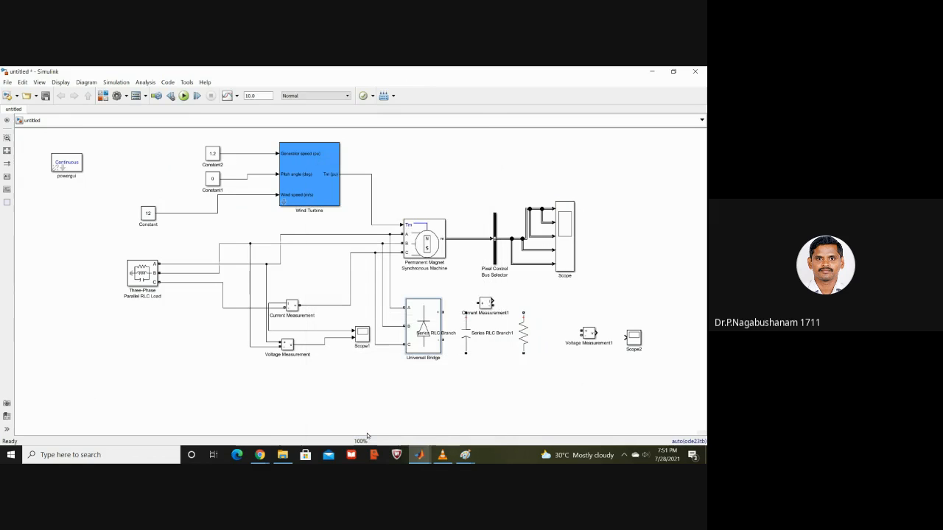
Step: Wire the capacitor branch across the Universal Bridge's DC output and feed the parallel resistor branch through Current Measurement1
click(463, 334)
drag(445, 311, 481, 302)
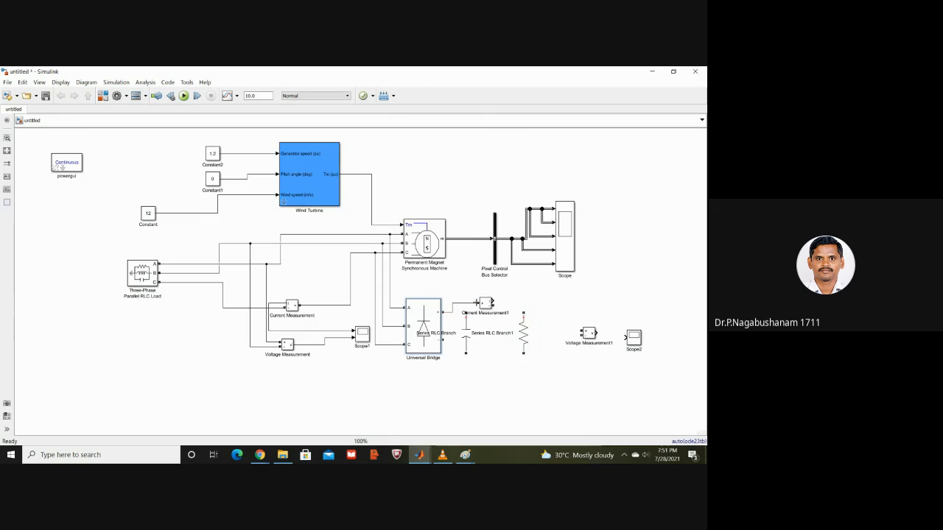
mouse_move(444, 339)
mouse_down()
mouse_move(472, 365)
mouse_move(523, 355)
mouse_up()
drag(491, 303, 526, 316)
click(486, 303)
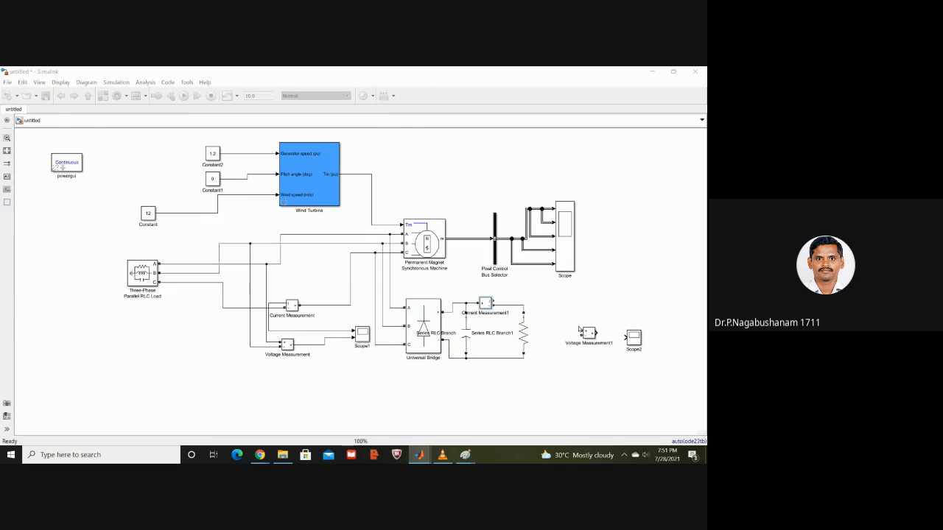
Step: Connect the two input terminals of Voltage Measurement1 across the resistor branch
drag(582, 332, 523, 311)
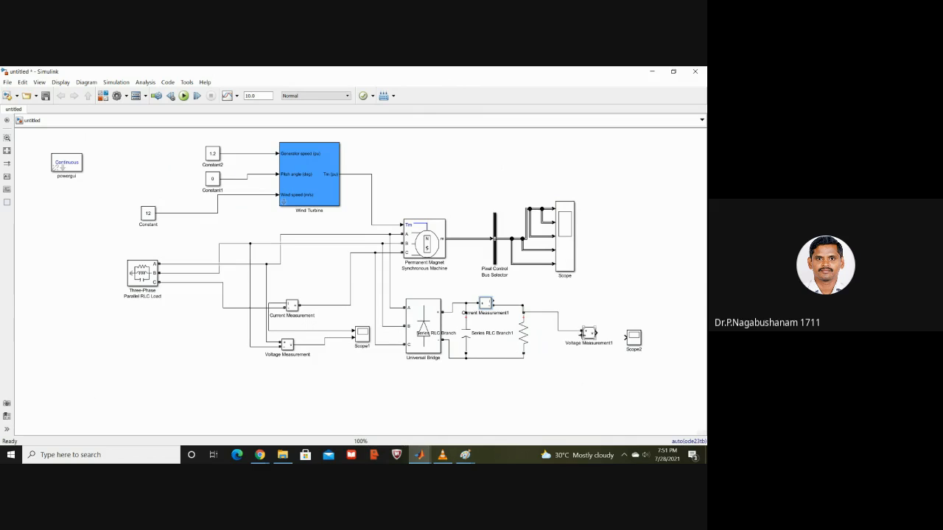
drag(582, 334, 522, 357)
Step: Give Scope2 two input ports and connect the Current Measurement1 and Voltage Measurement1 outputs to them
right_click(636, 341)
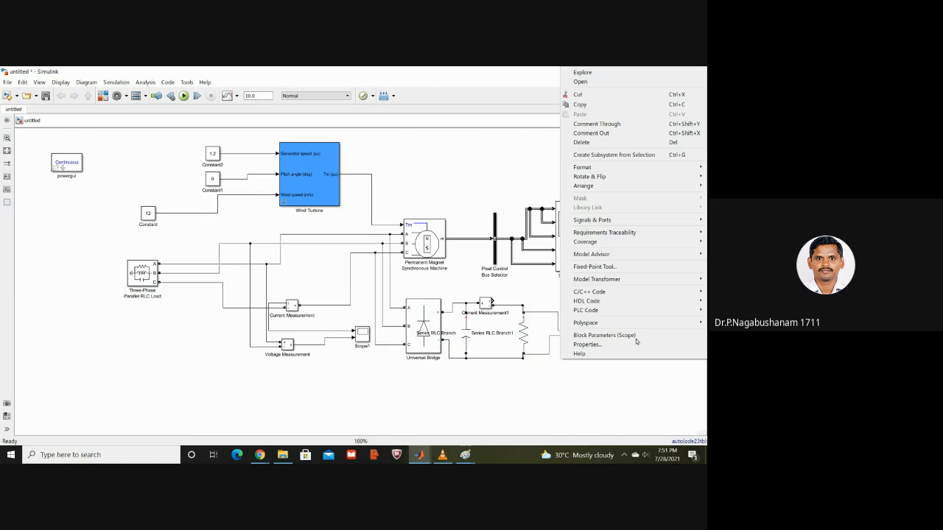
mouse_move(607, 221)
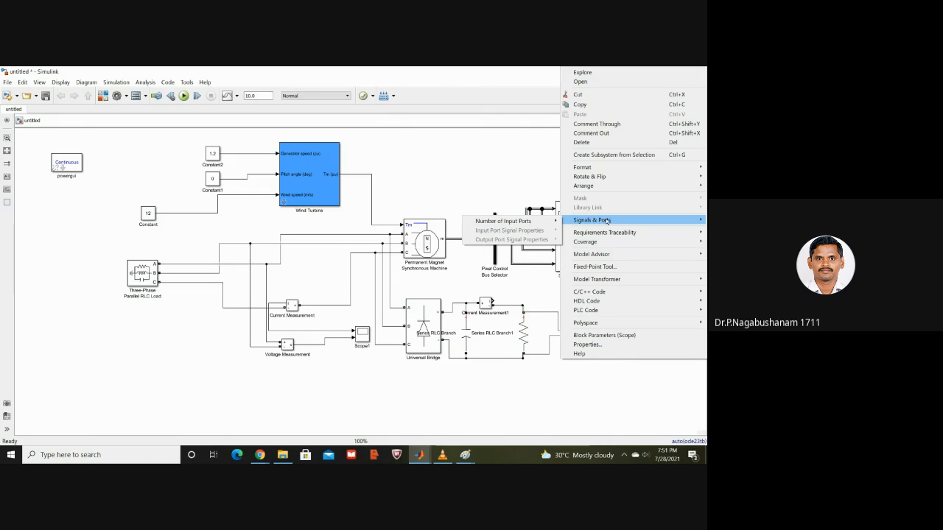
mouse_move(545, 222)
click(570, 233)
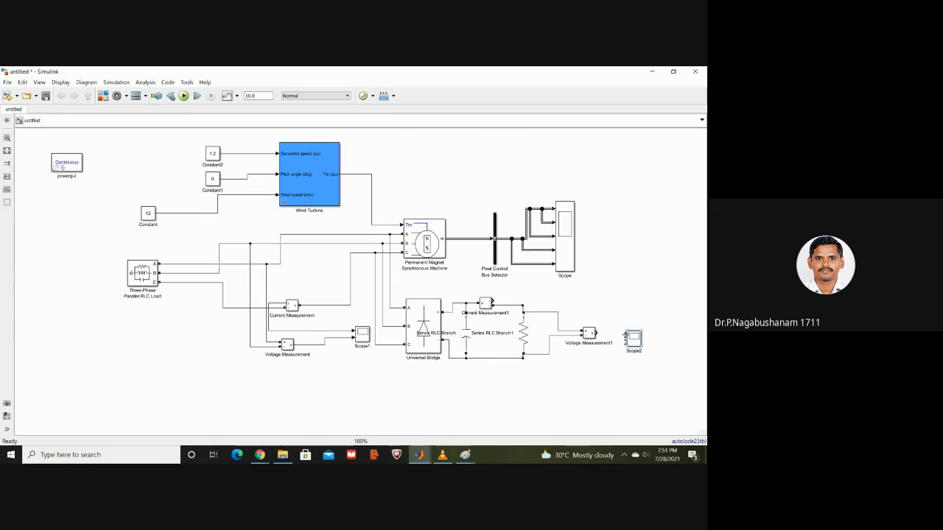
drag(625, 336, 492, 302)
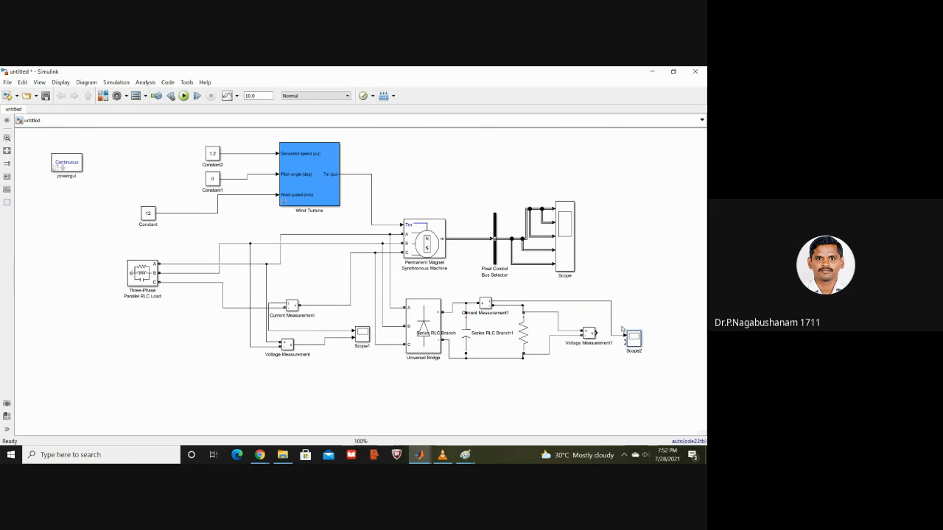
drag(625, 342, 597, 334)
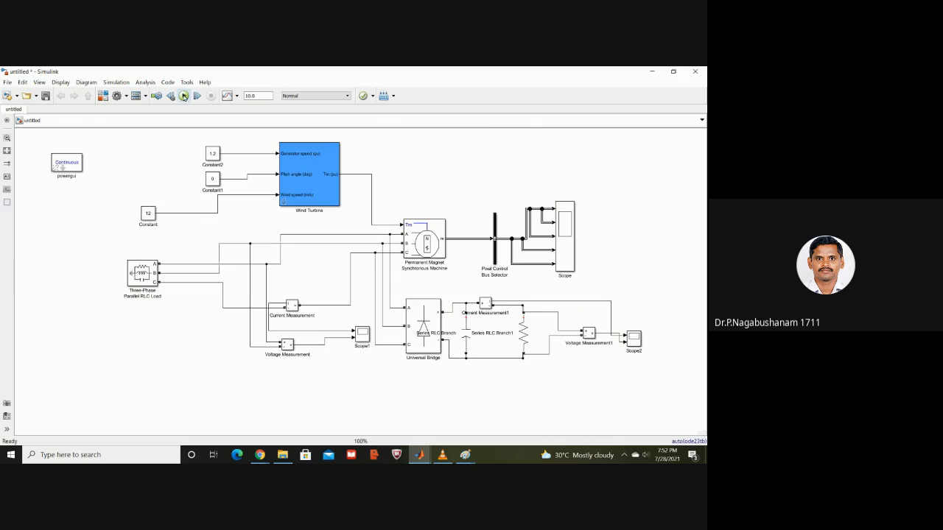
Step: Run the simulation and open Scope2 in a maximized window
click(184, 96)
double_click(632, 340)
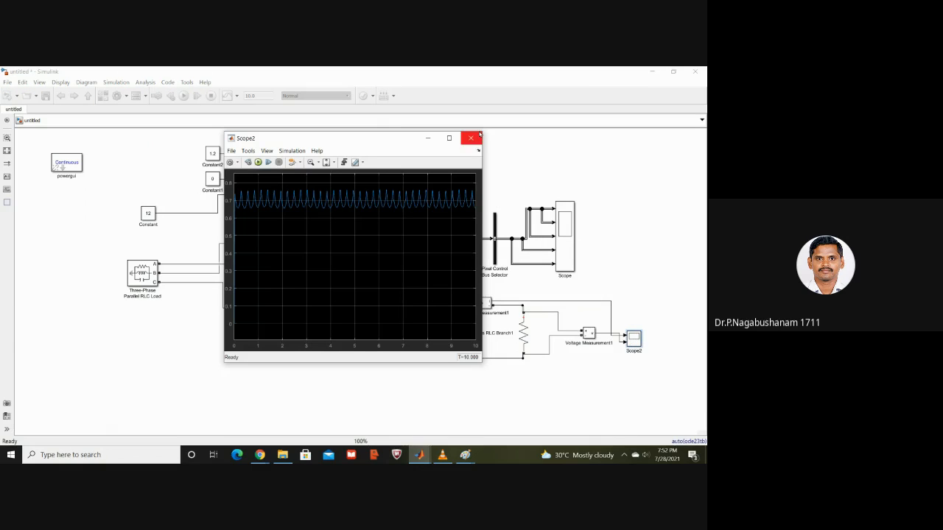
click(449, 139)
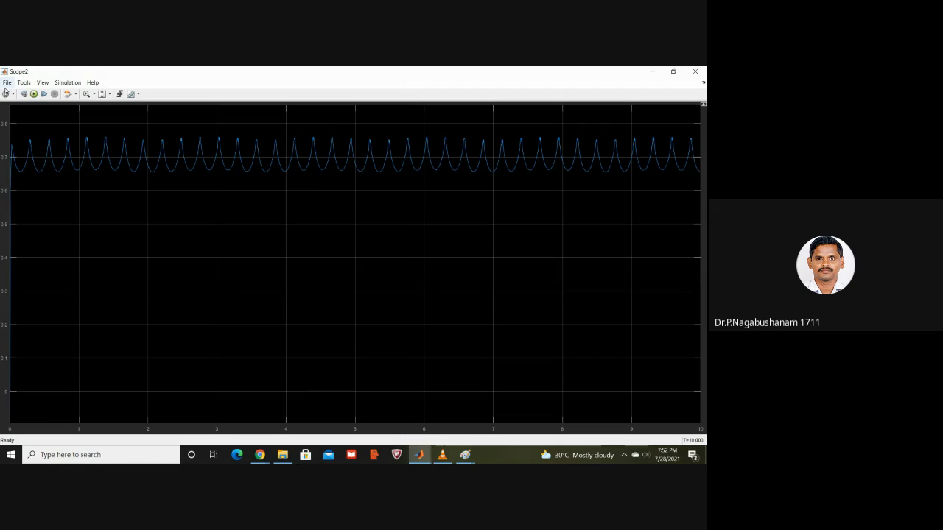
Step: Set Scope2's layout to two displays stacked vertically in its configuration properties
right_click(108, 187)
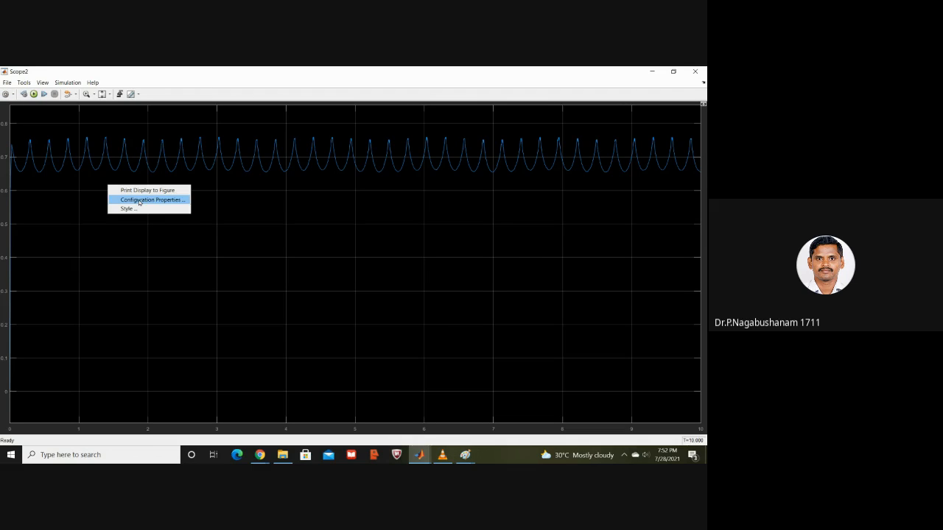
click(140, 200)
click(268, 200)
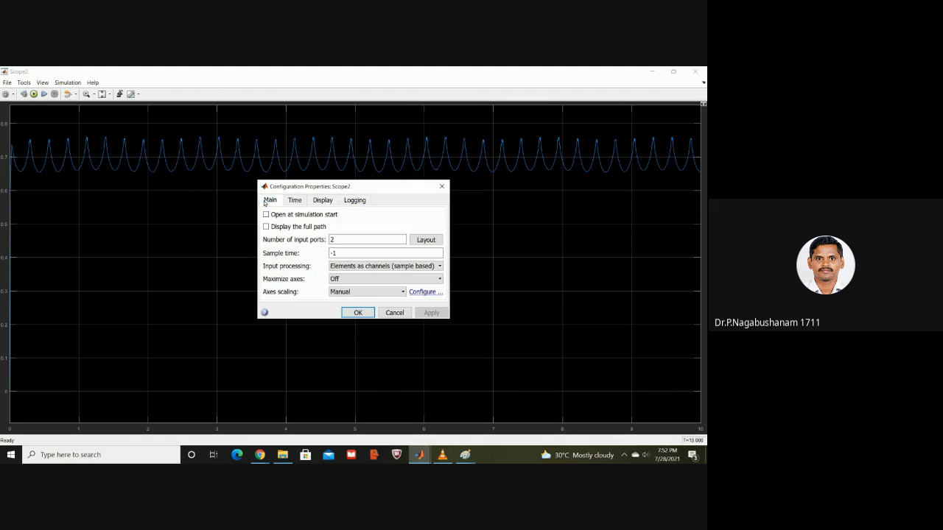
click(426, 240)
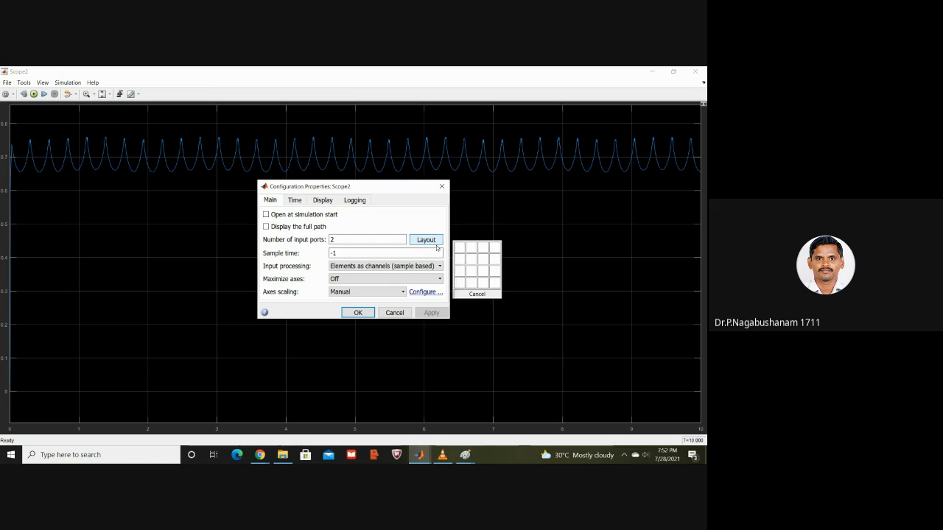
click(456, 259)
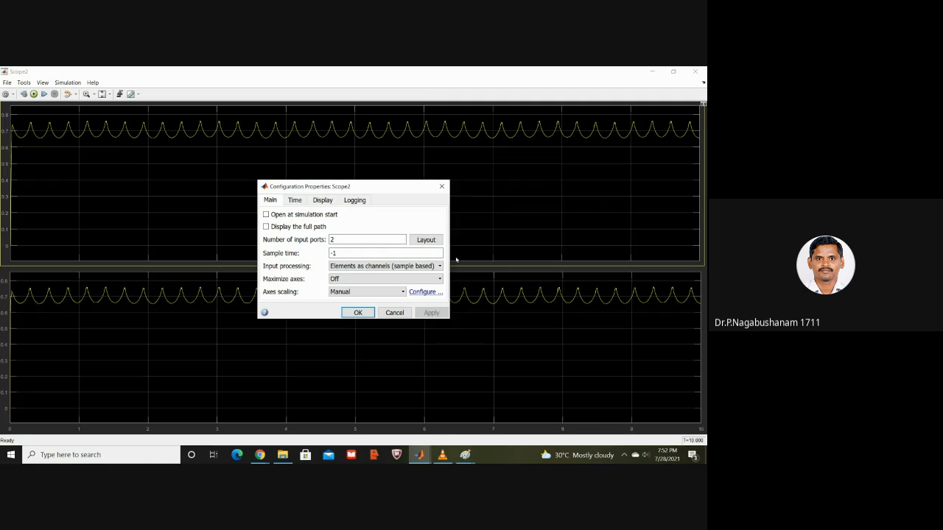
click(367, 313)
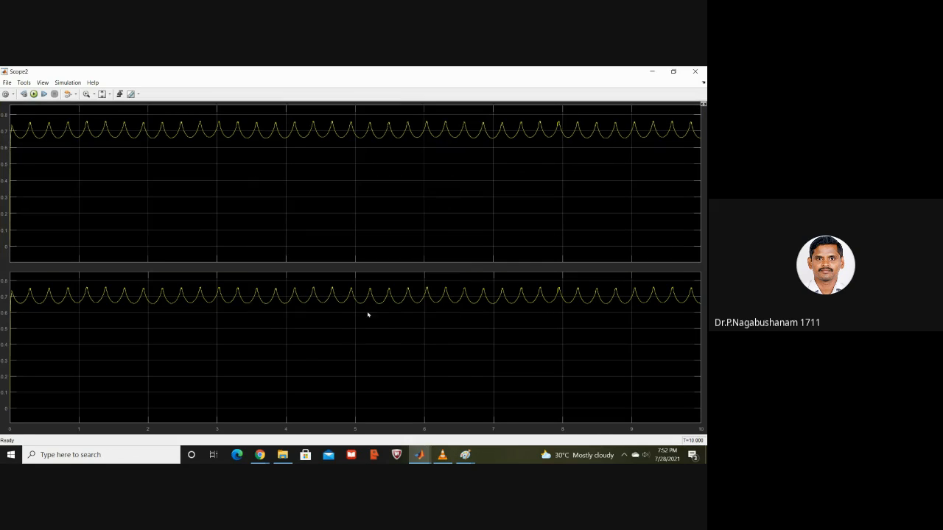
Step: Show the signal legends on both Scope2 displays, examine the current and voltage waveforms, and close the scope
click(13, 94)
click(7, 138)
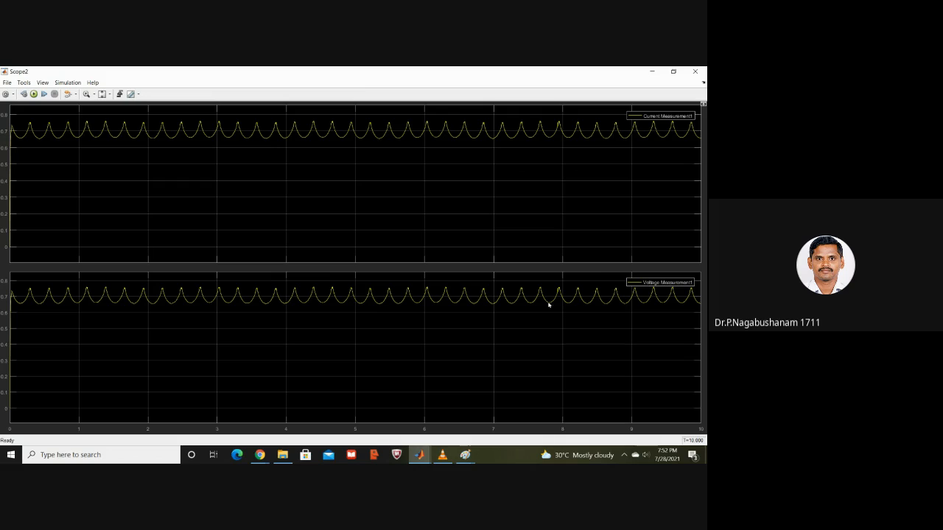
click(695, 72)
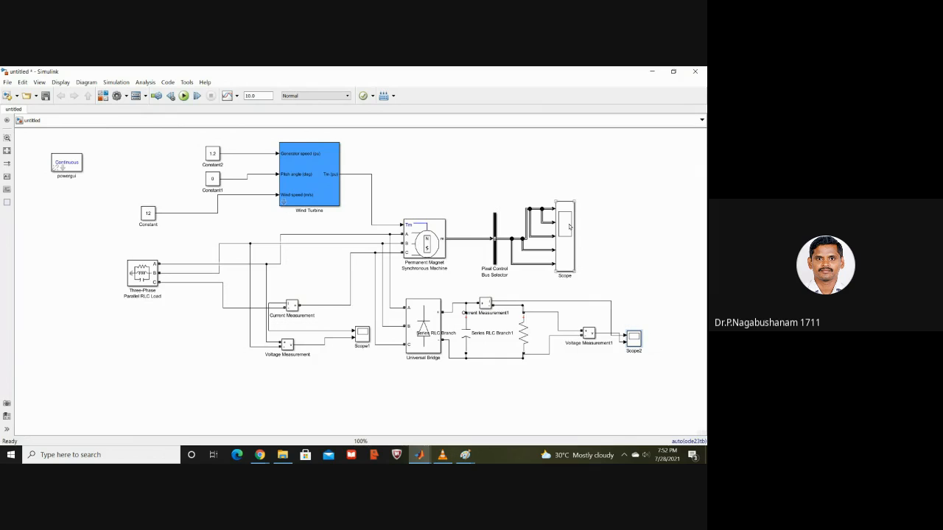
mouse_move(259, 455)
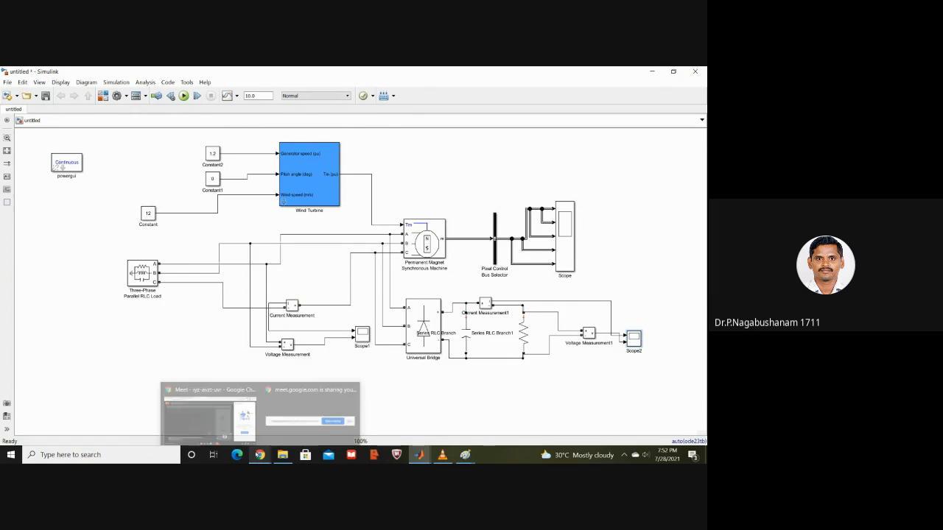
click(207, 421)
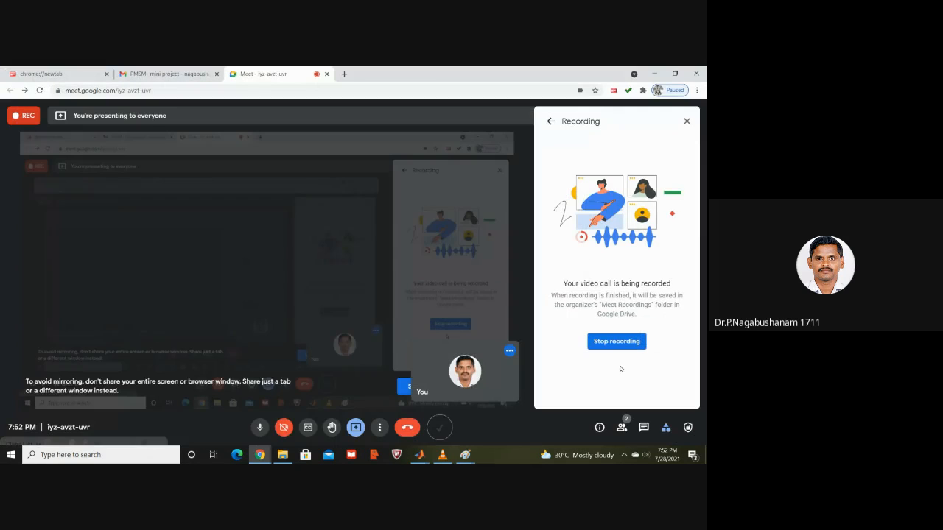
click(609, 344)
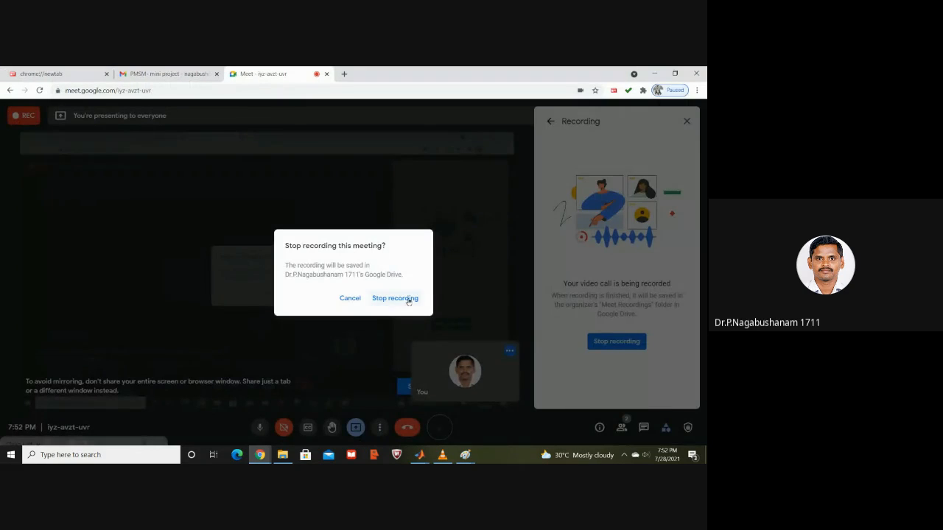